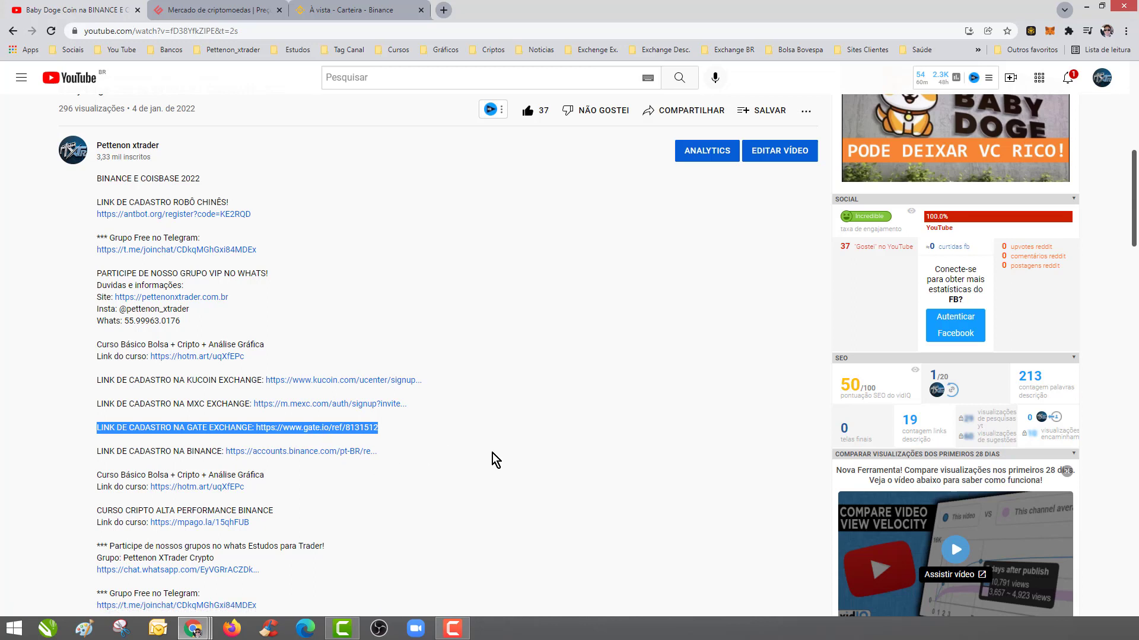
Step: Highlight the Binance registration link line in the video description to point it out
left_click(492, 454)
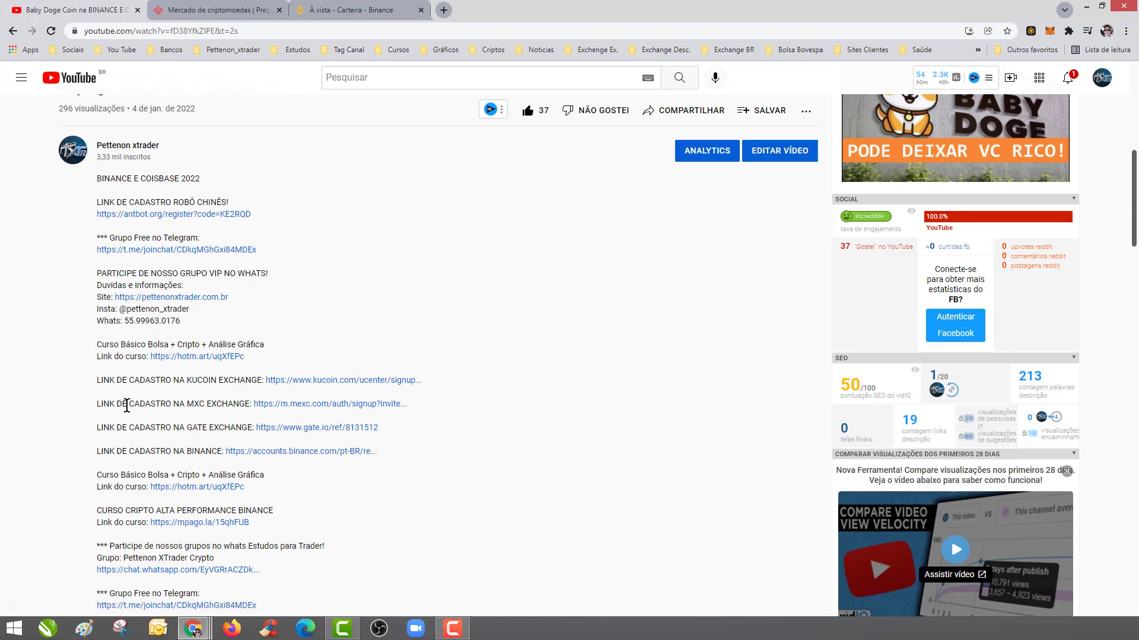
left_click_drag(385, 453, 95, 453)
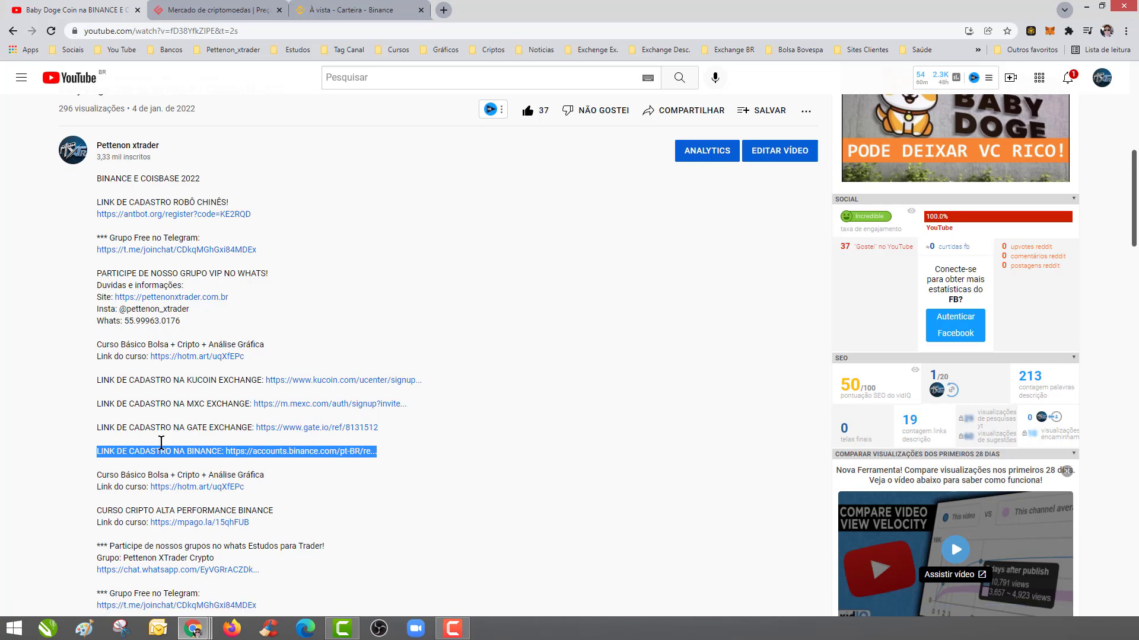
left_click(63, 479)
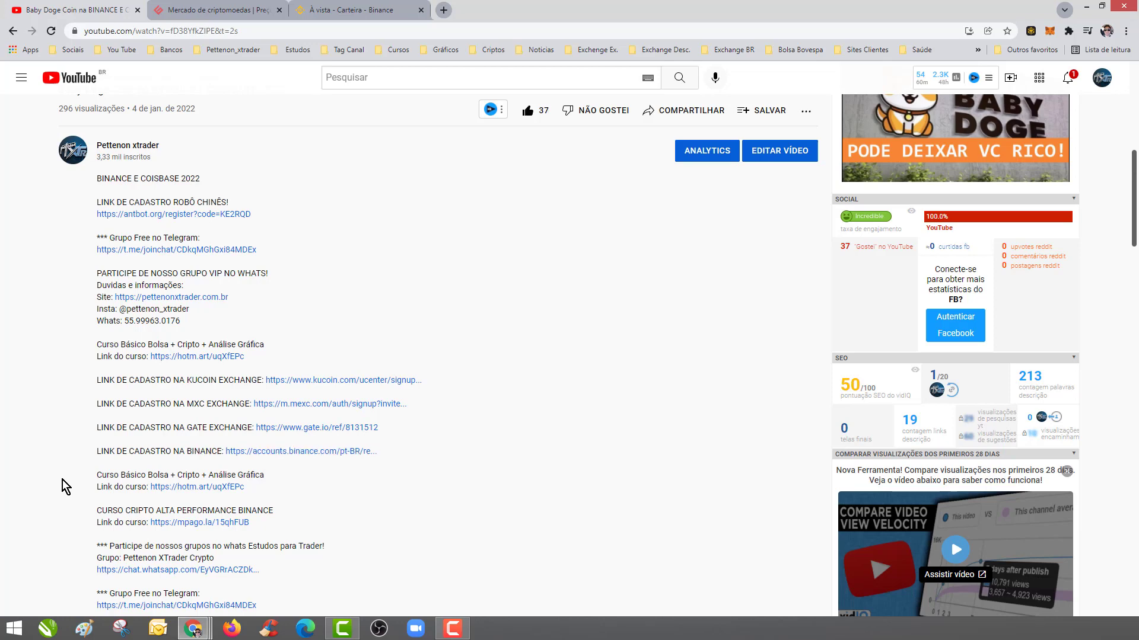
Step: Switch to Gate.io and open the wallet's deposit page
left_click(184, 13)
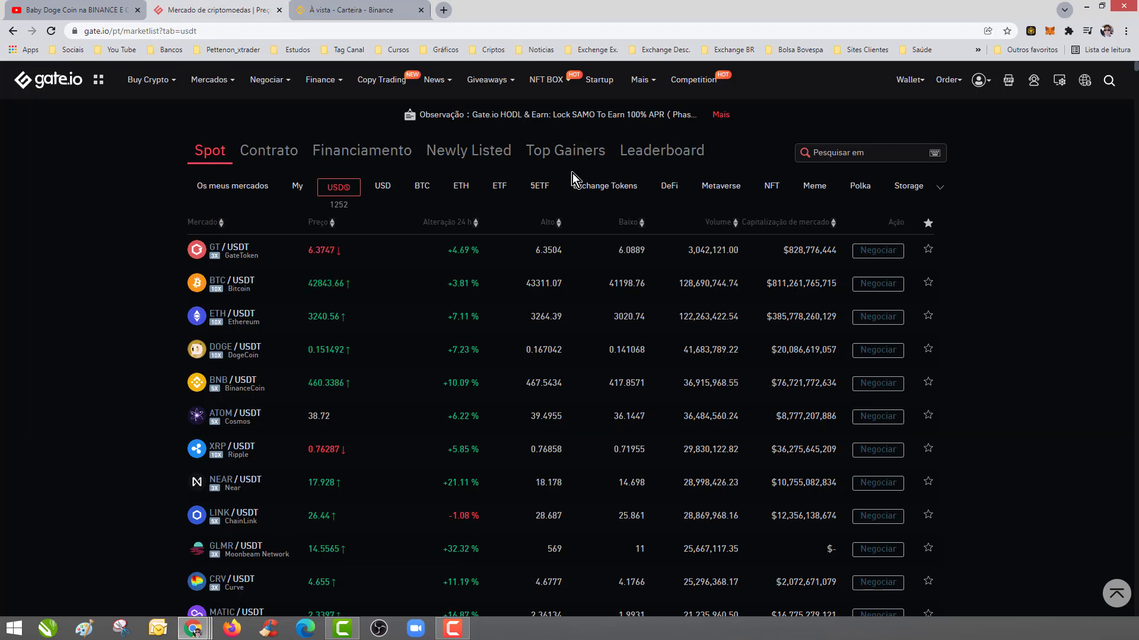
left_click(331, 11)
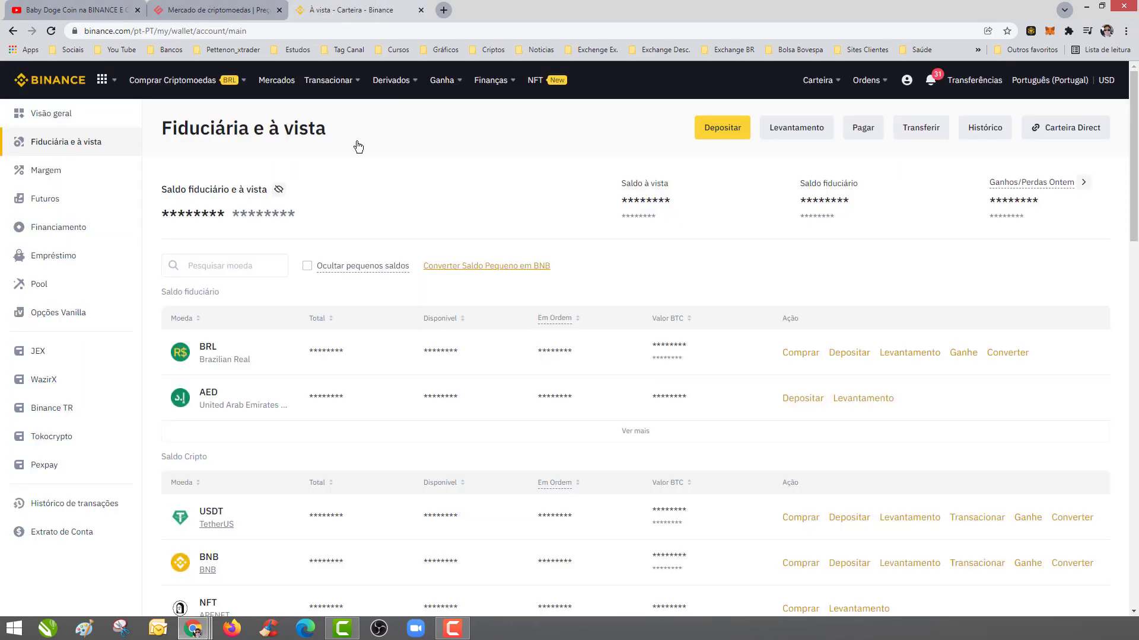
left_click(198, 12)
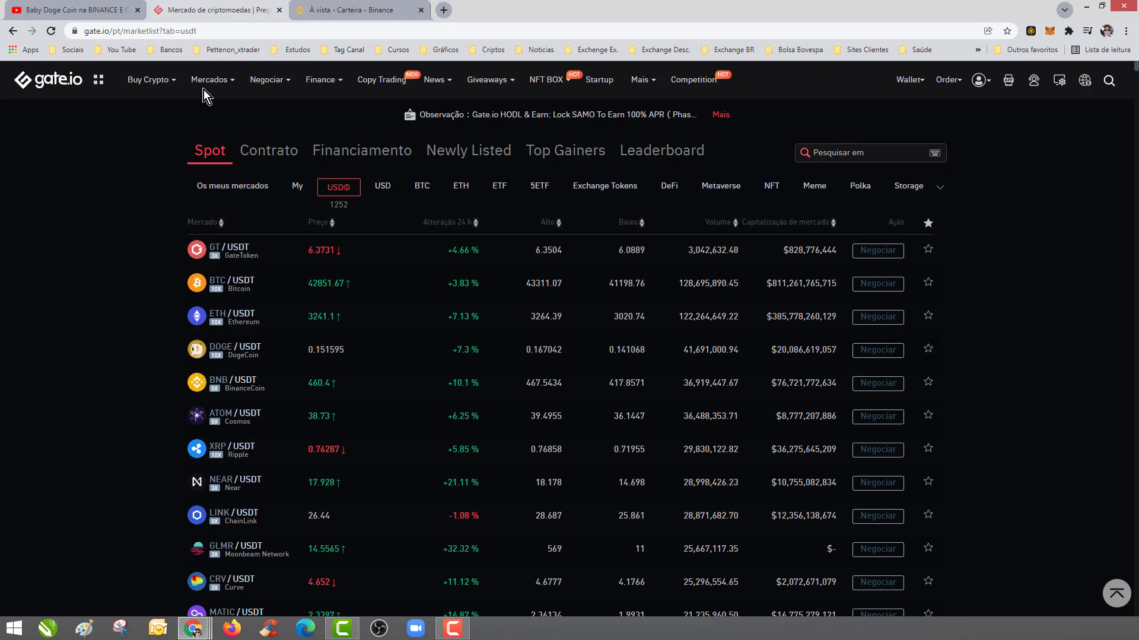
mouse_move(208, 86)
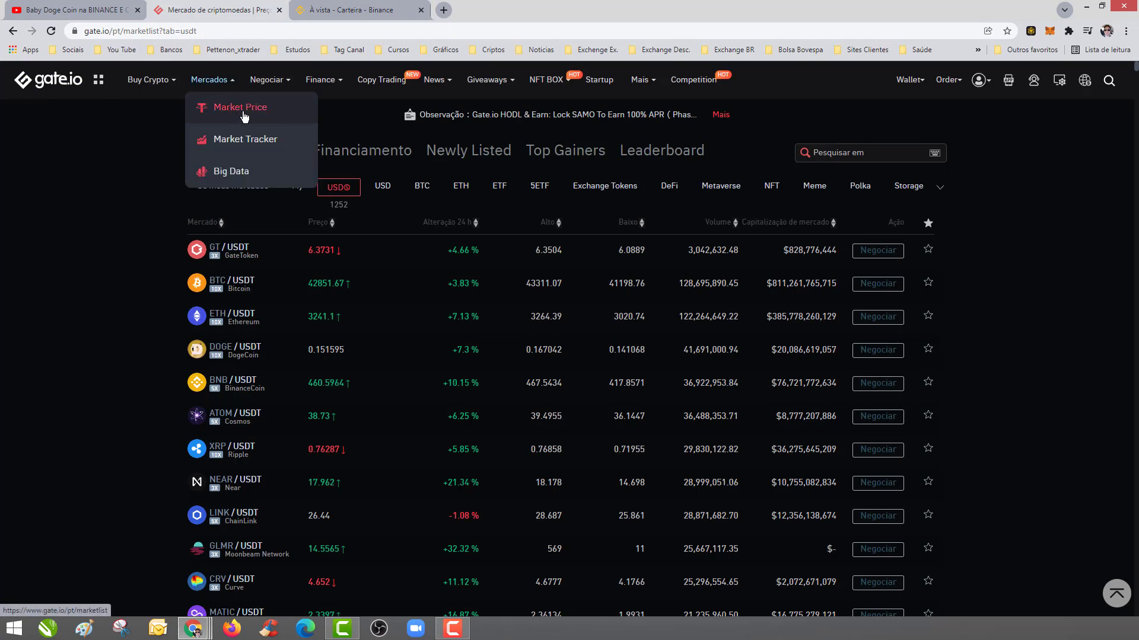
mouse_move(914, 88)
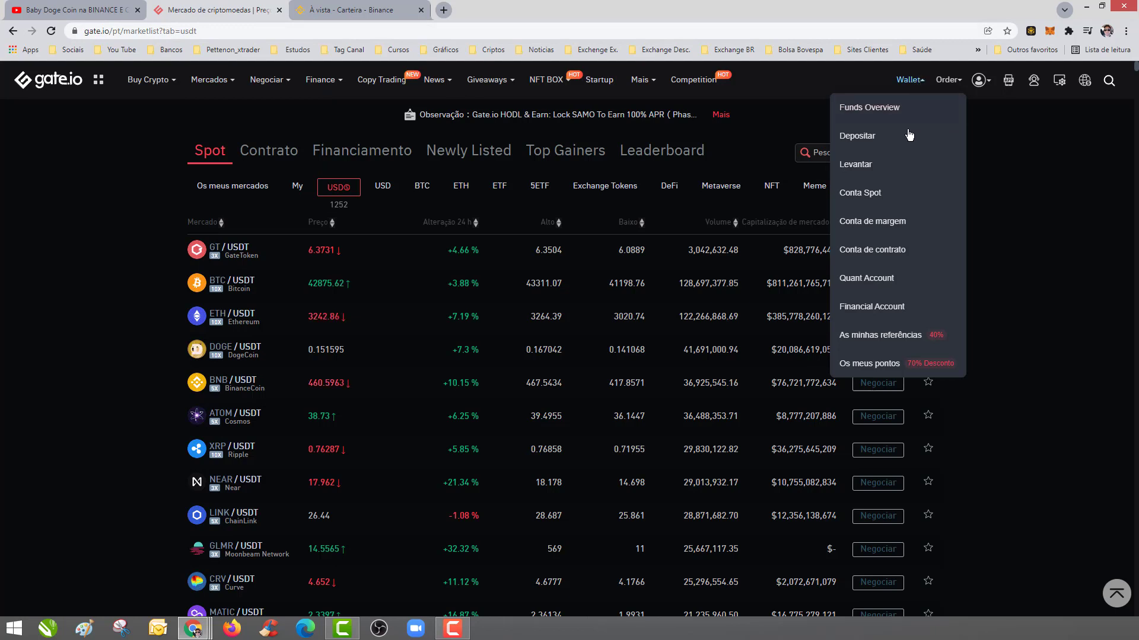
left_click(876, 145)
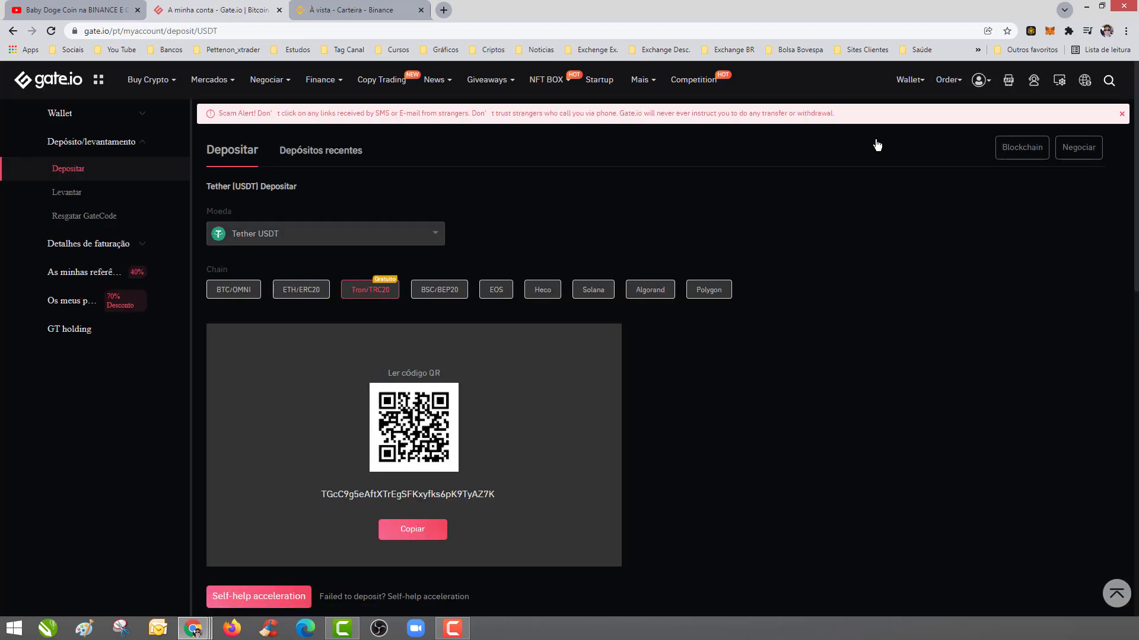
Step: Browse the deposit coins, try Bitcoin, and return to Tether USDT
left_click(326, 233)
left_click(247, 241)
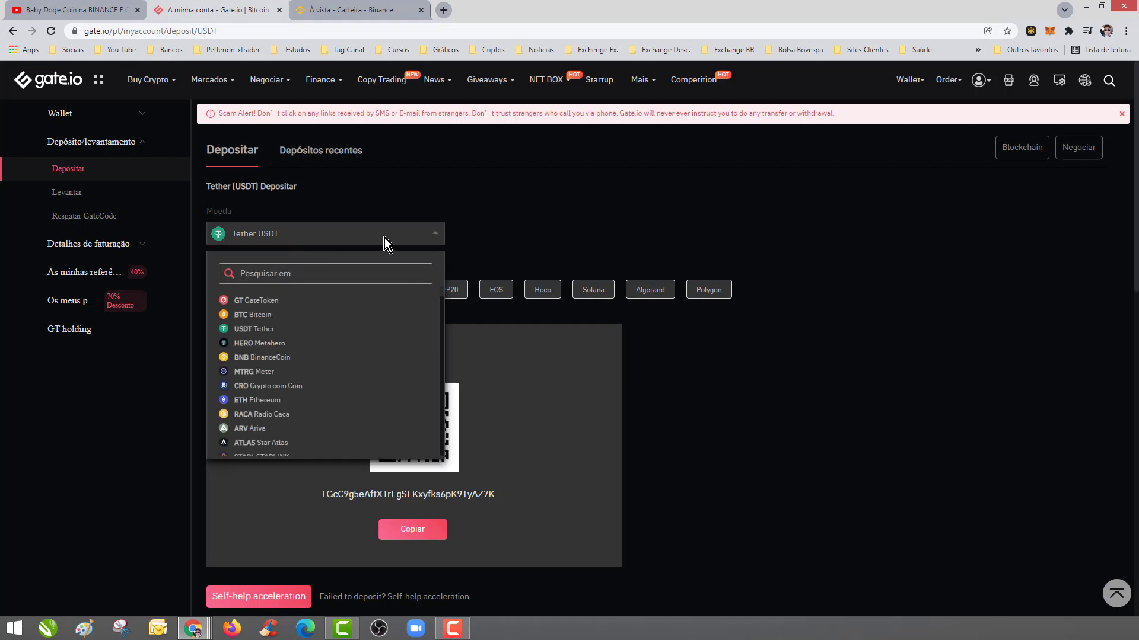
left_click(613, 211)
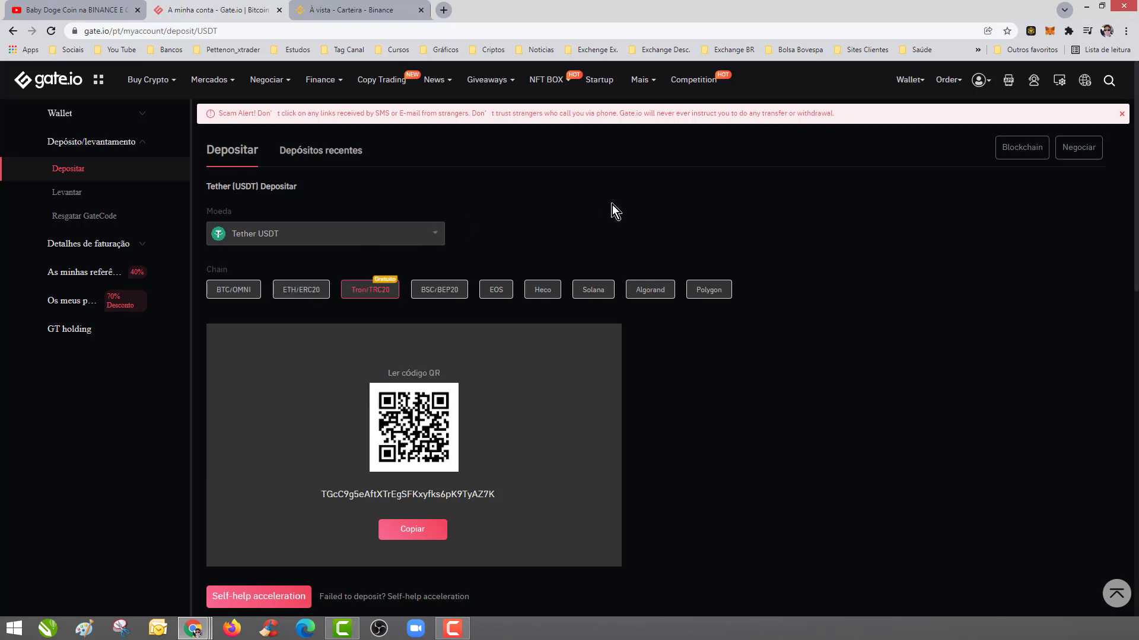
left_click(425, 230)
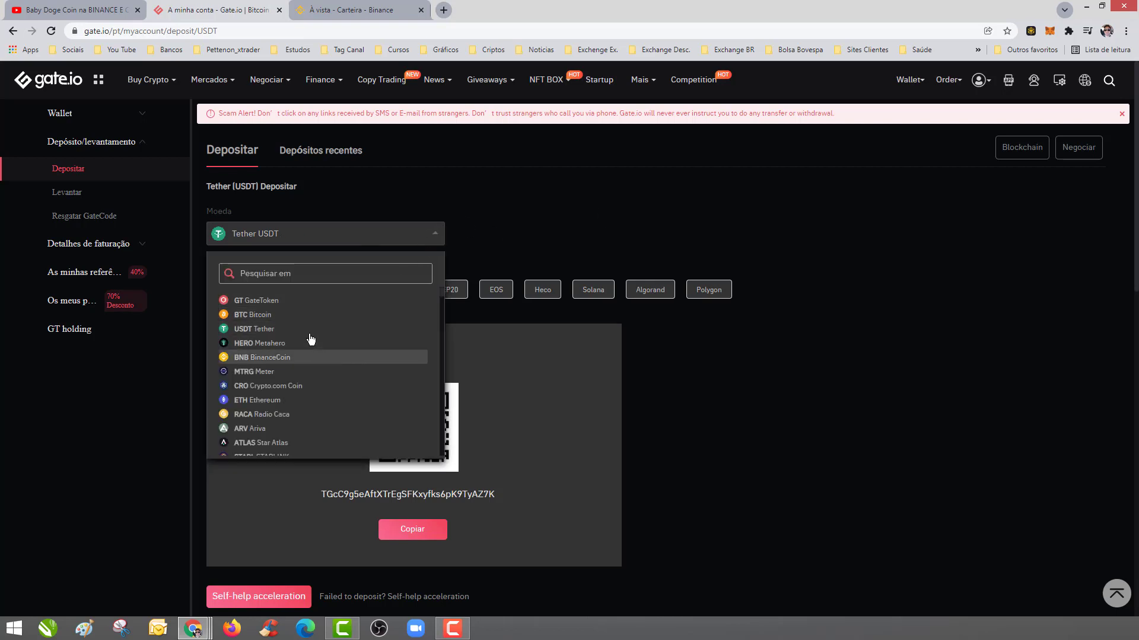
left_click(300, 319)
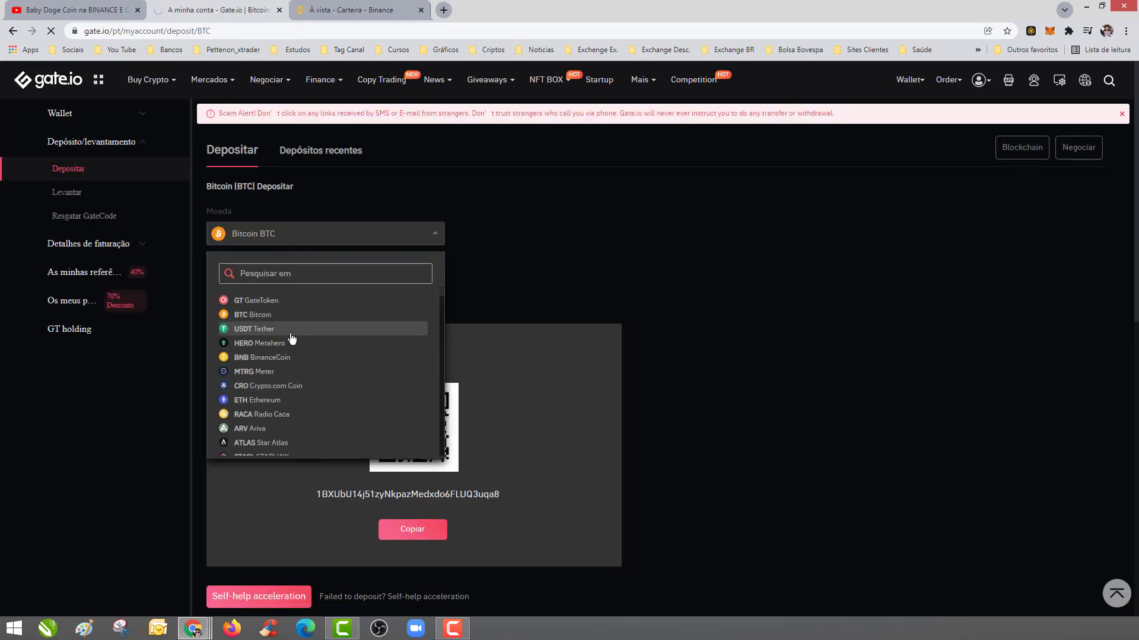
left_click(293, 333)
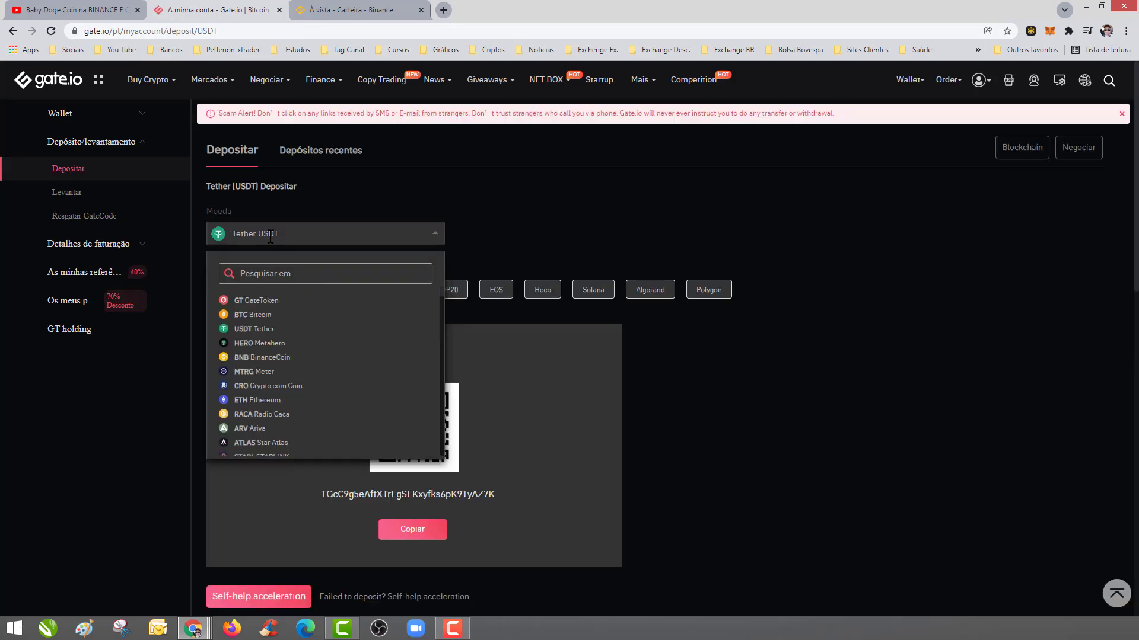
left_click(311, 233)
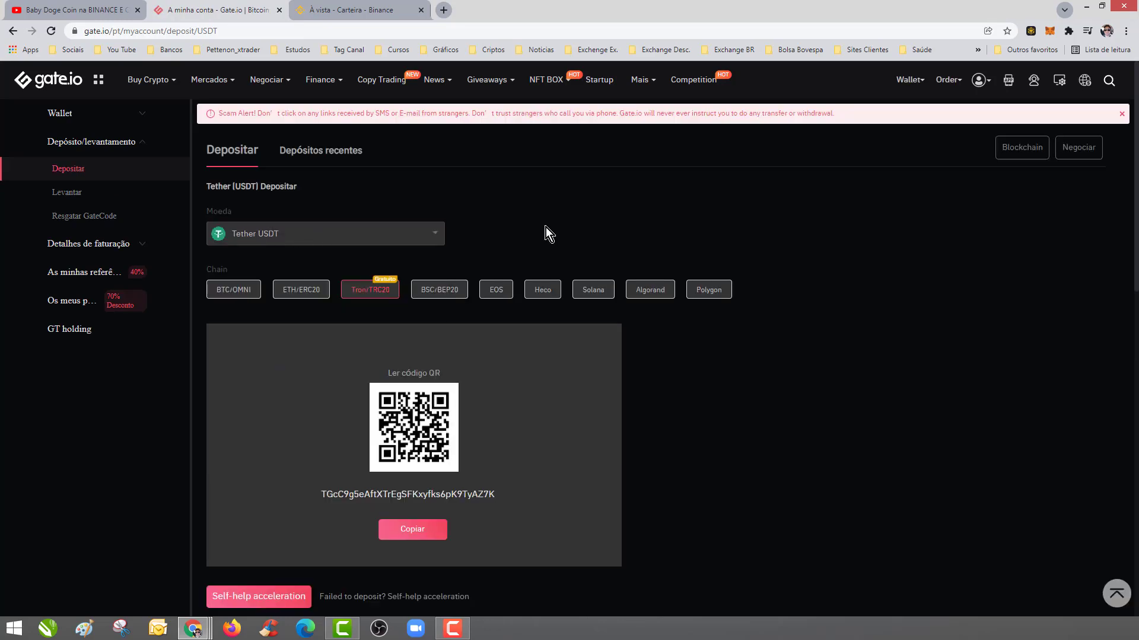
left_click(353, 240)
left_click(361, 12)
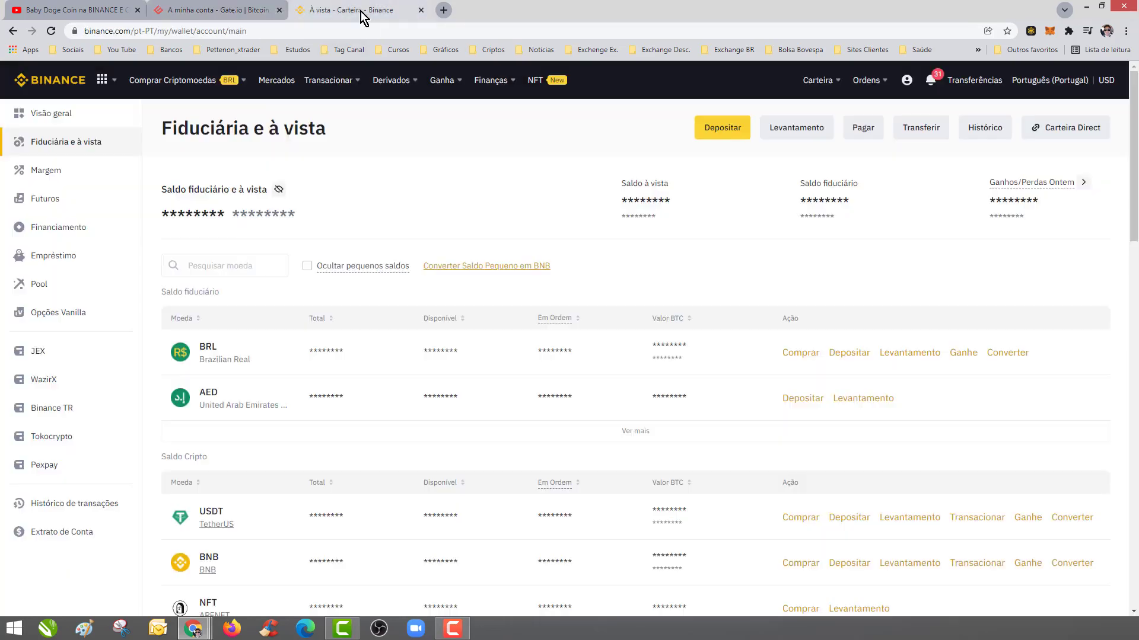
left_click(237, 13)
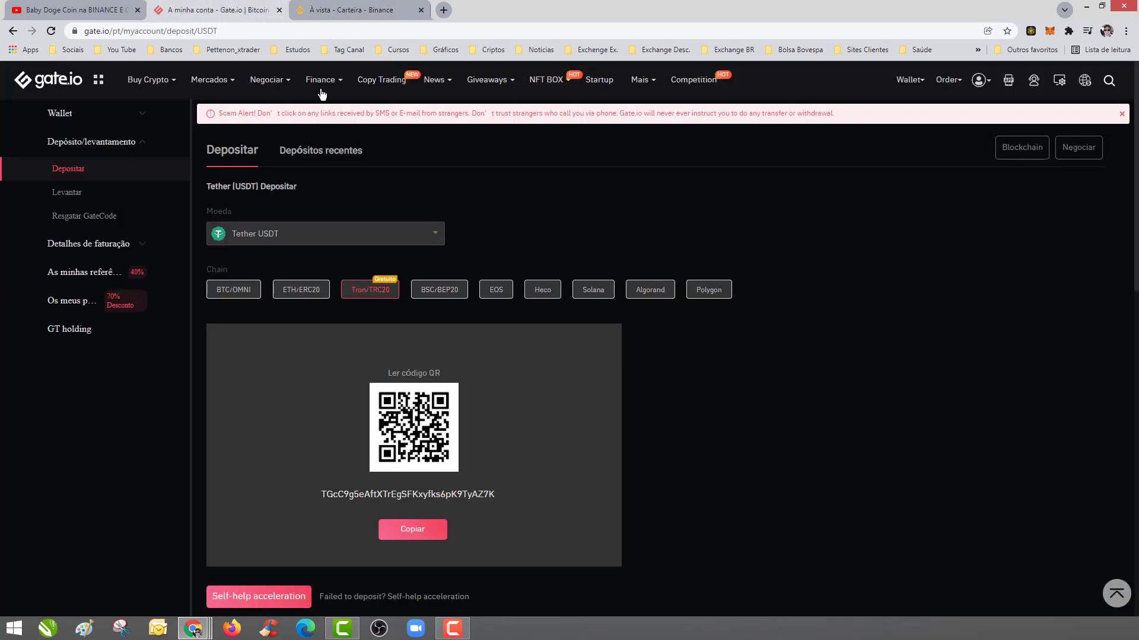
Step: Choose BSC/BEP20 as the chain for the Tether USDT deposit and copy its deposit address
mouse_move(320, 79)
left_click(442, 296)
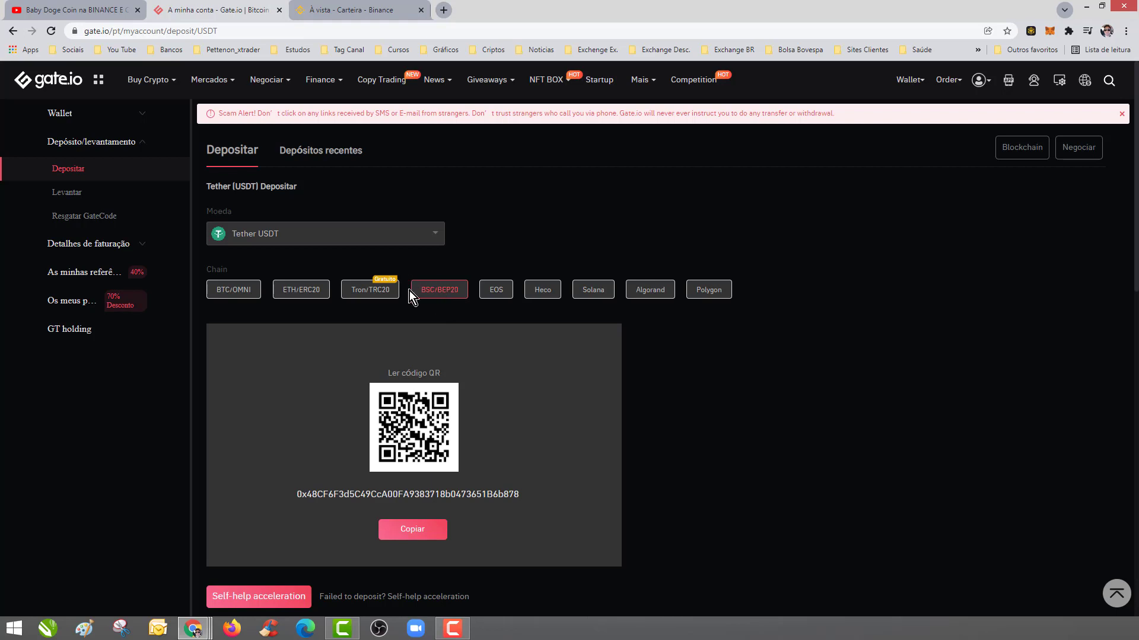
left_click(367, 297)
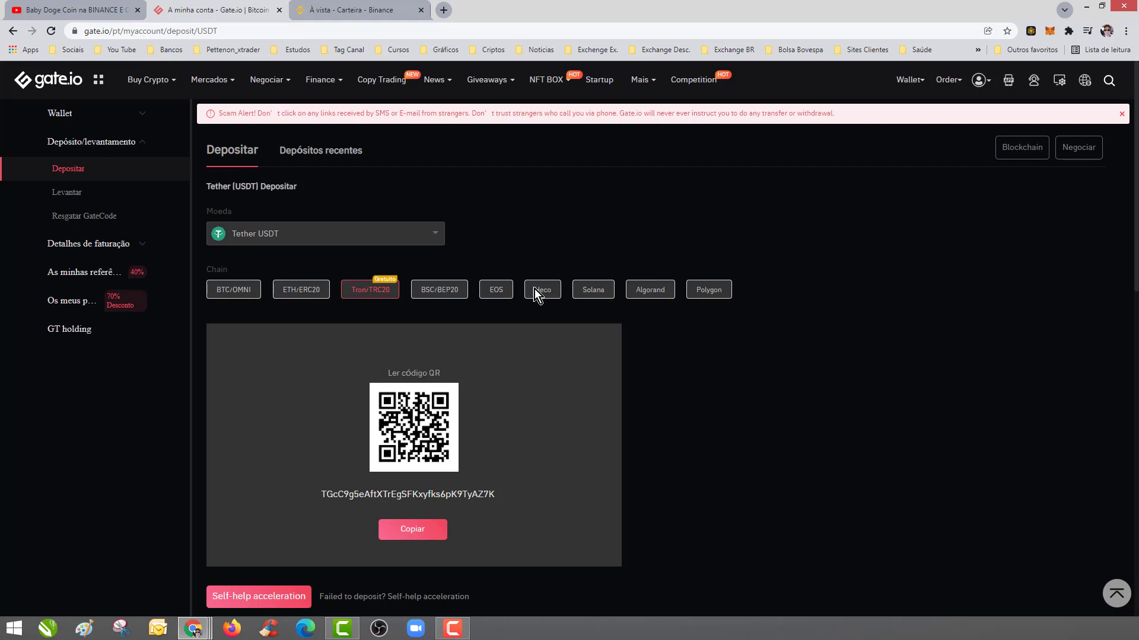
left_click(440, 296)
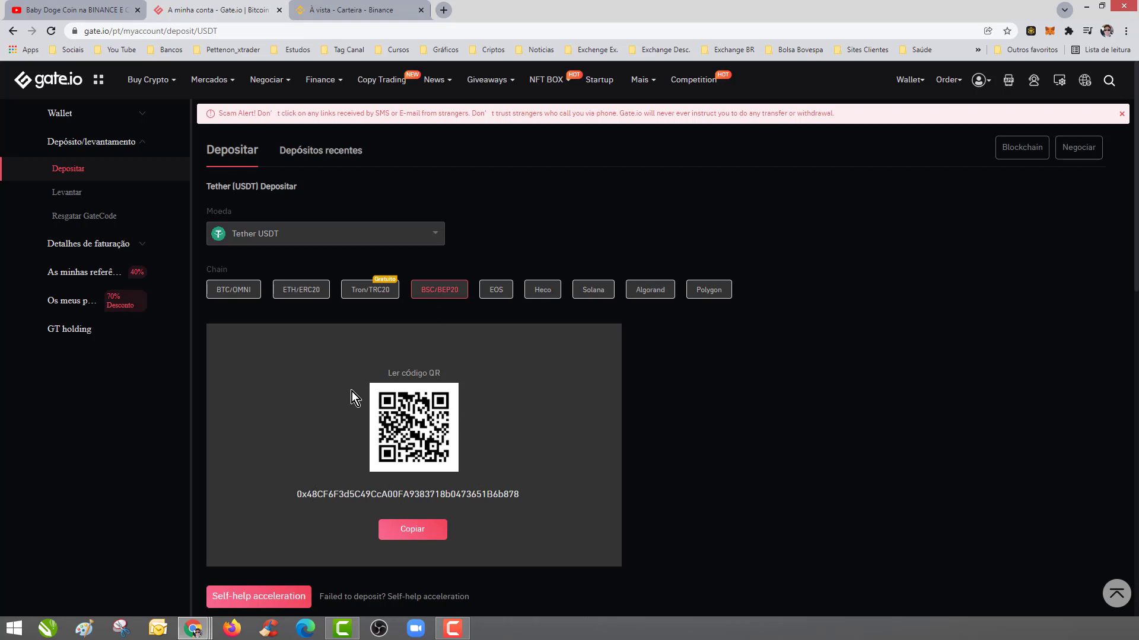
left_click(416, 534)
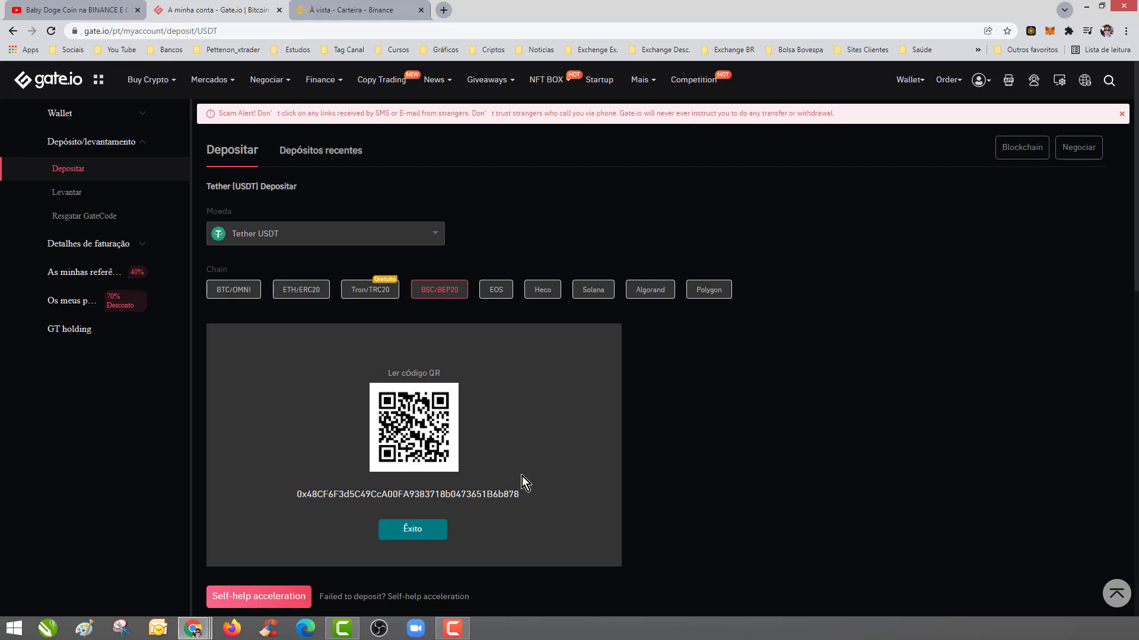
Step: Switch to Binance and open the withdrawal page from the fiat and spot wallet
left_click(350, 13)
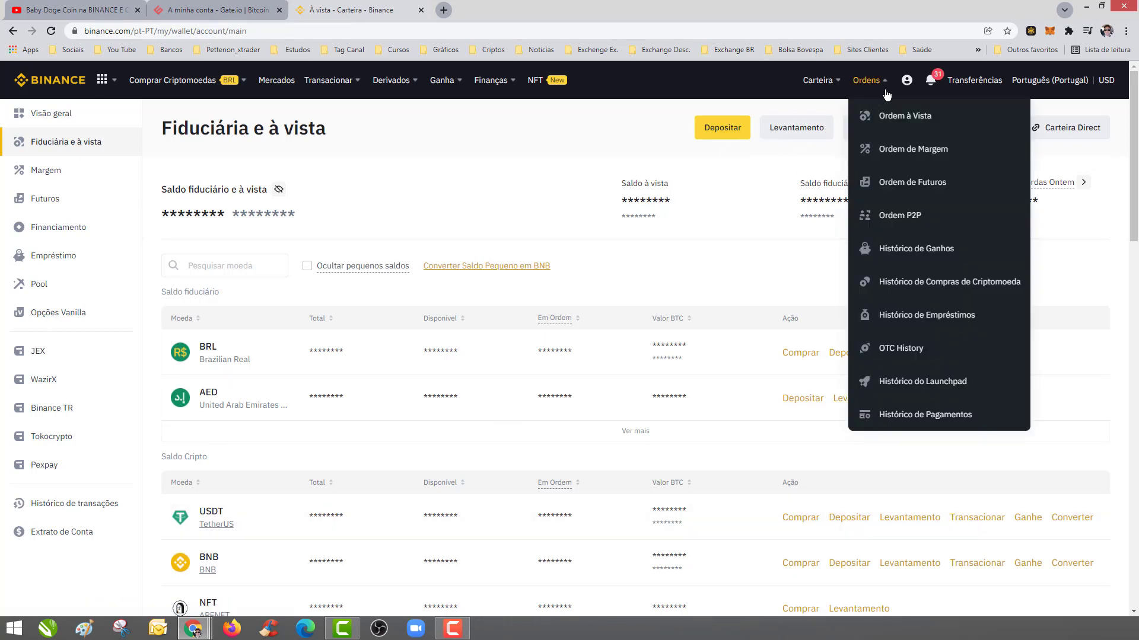
mouse_move(823, 87)
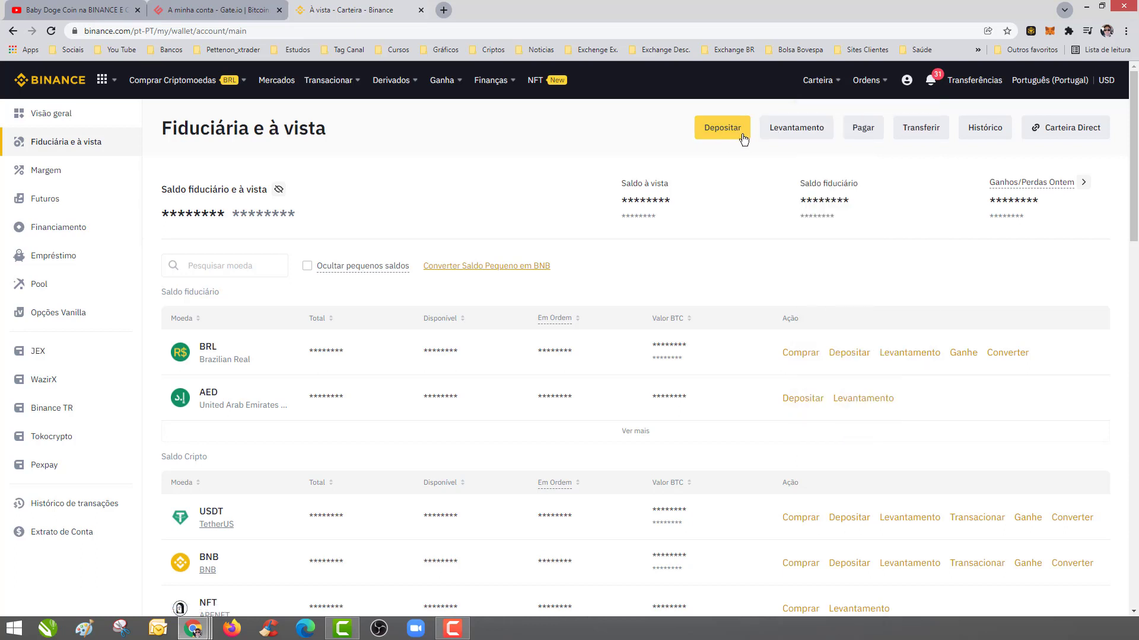
left_click(796, 128)
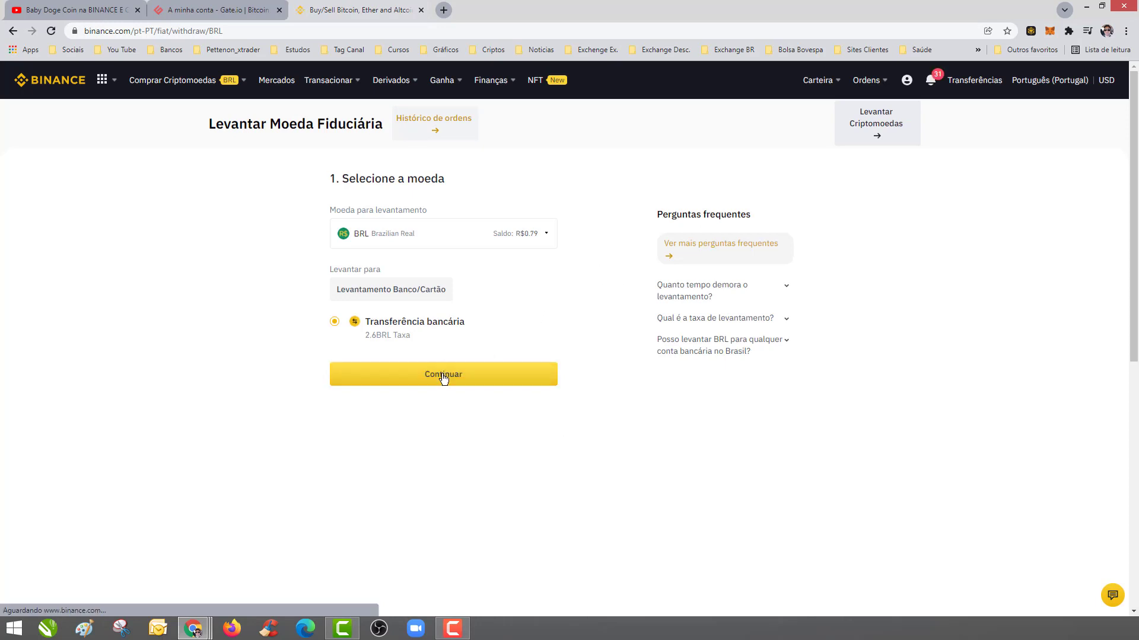
left_click(449, 238)
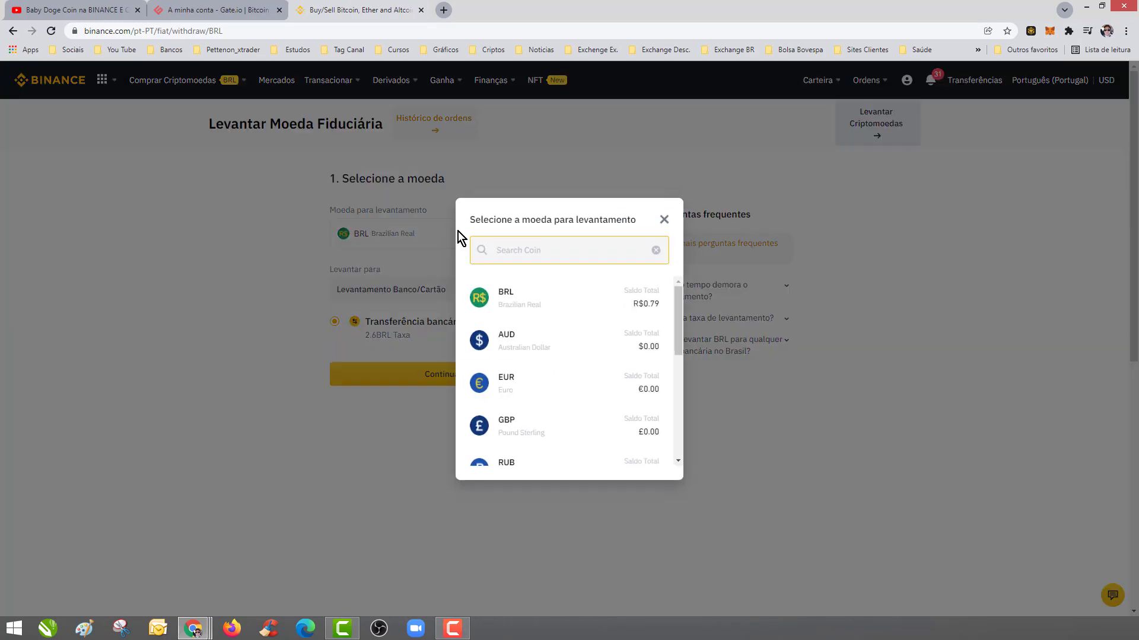
left_click(564, 165)
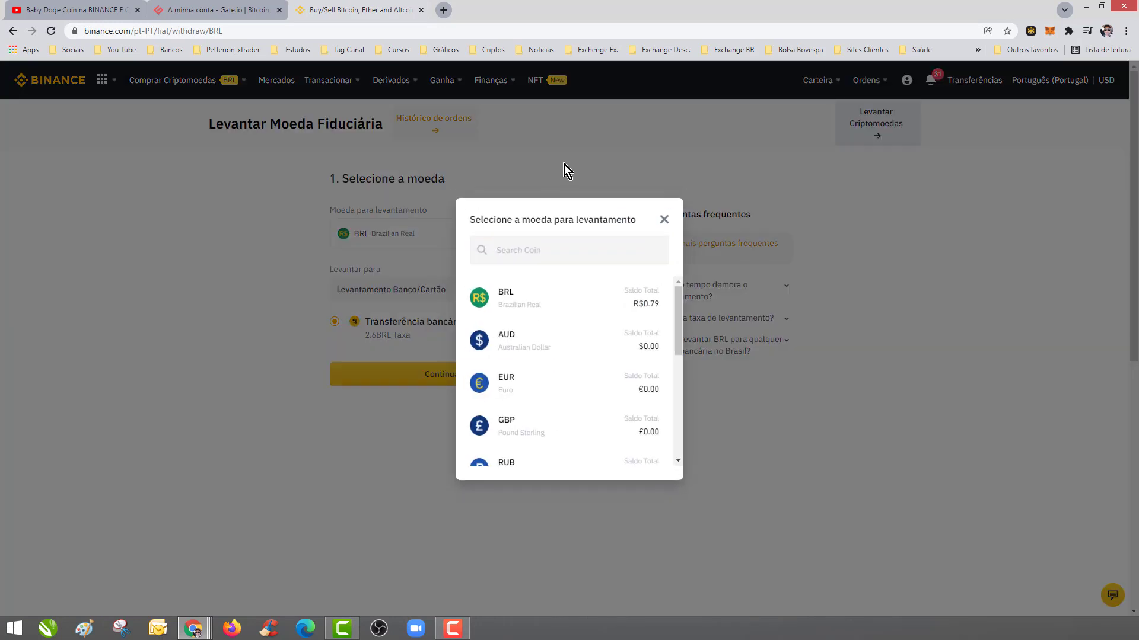
left_click(664, 220)
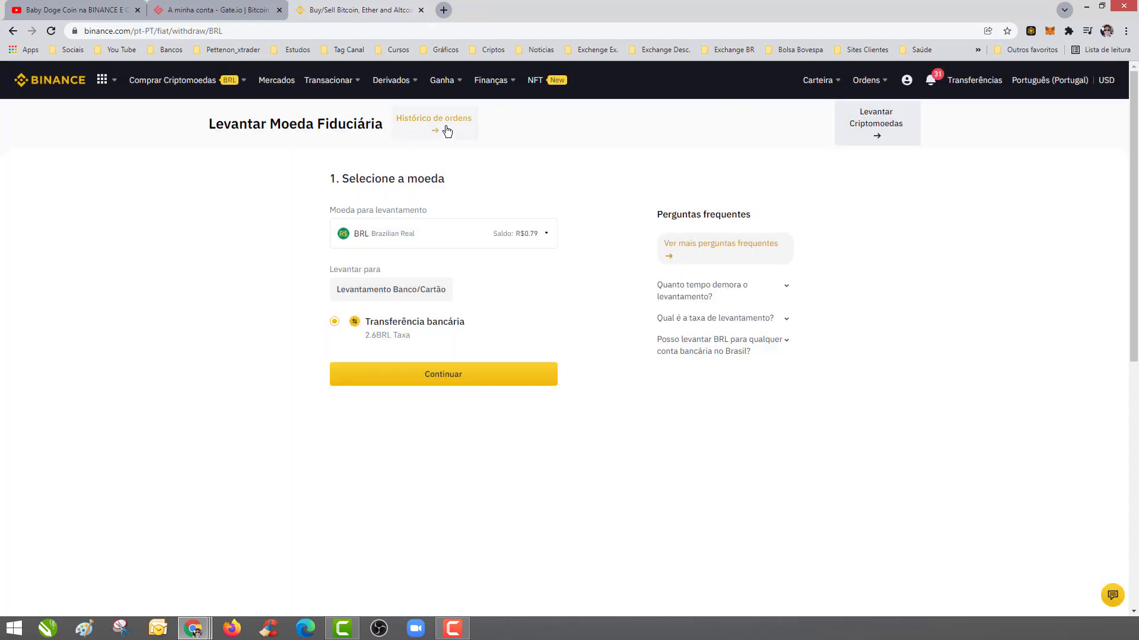
Step: Change to the cryptocurrency withdrawal form and select USDT (TetherUS) as the coin
left_click(878, 130)
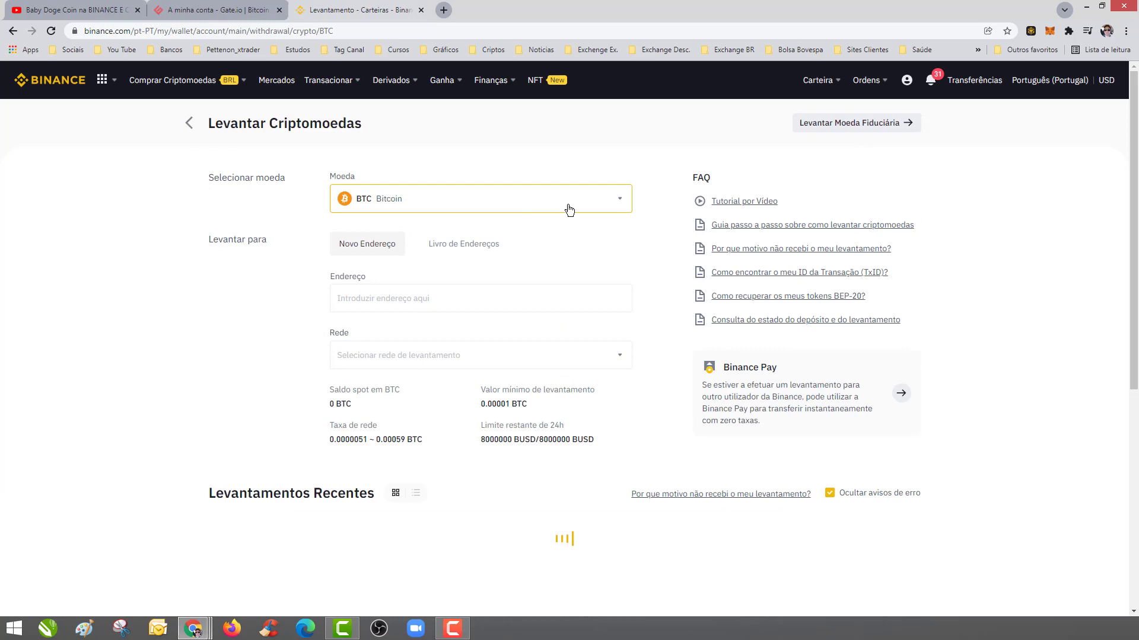
left_click(614, 208)
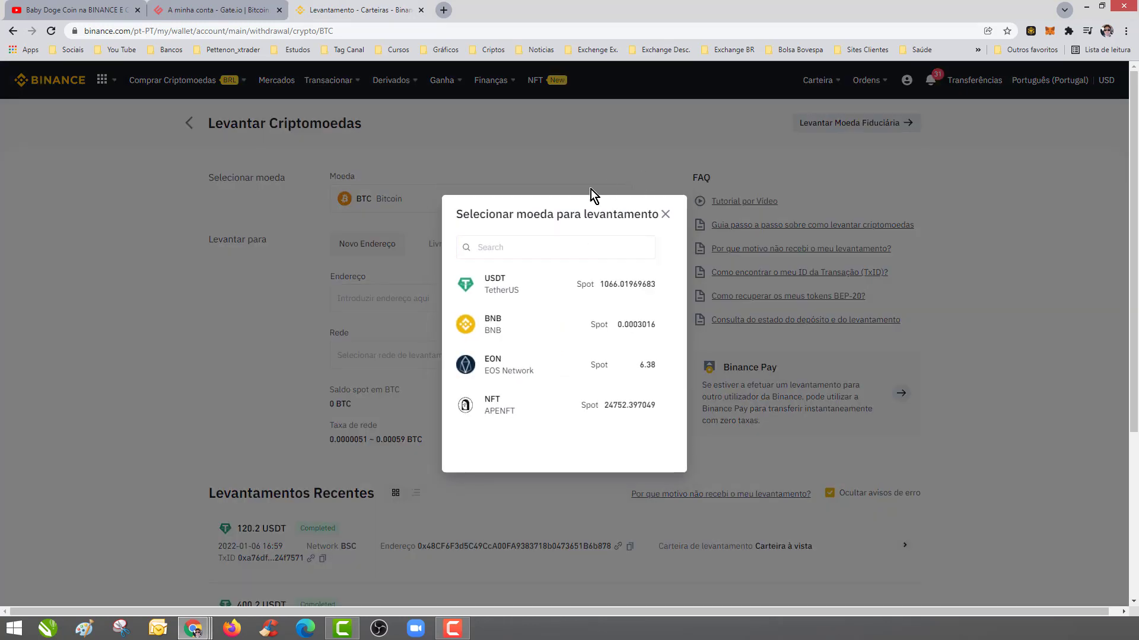
left_click(665, 214)
left_click(520, 290)
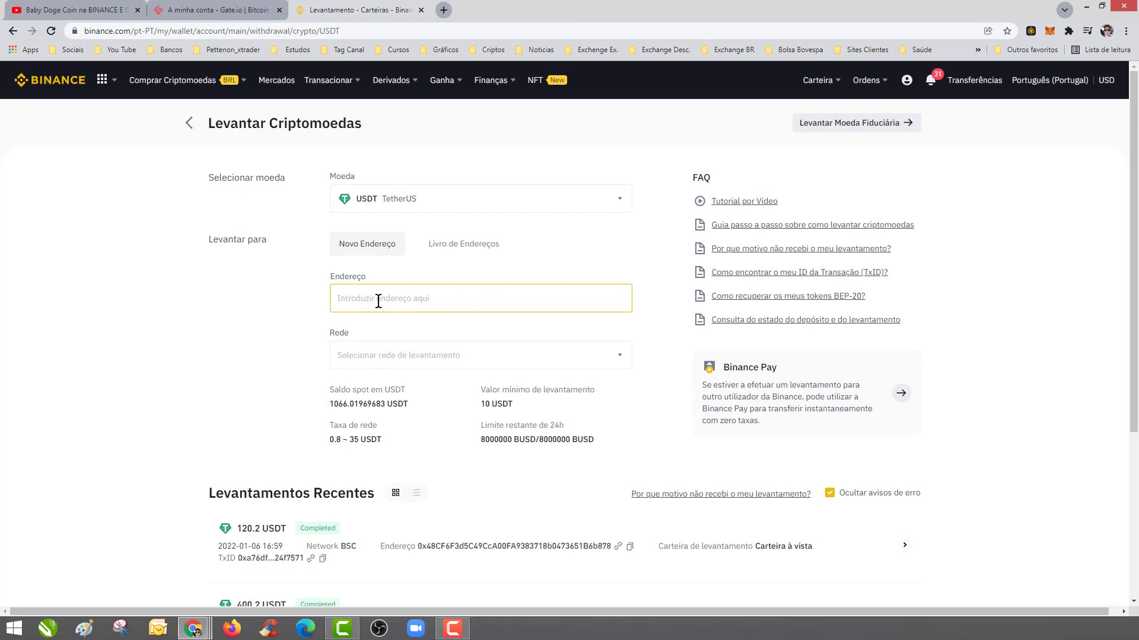
Step: Paste the copied deposit address as the withdrawal address, check the selected chain on Gate.io, and return to Binance
left_click(420, 302)
key("ctrl+v")
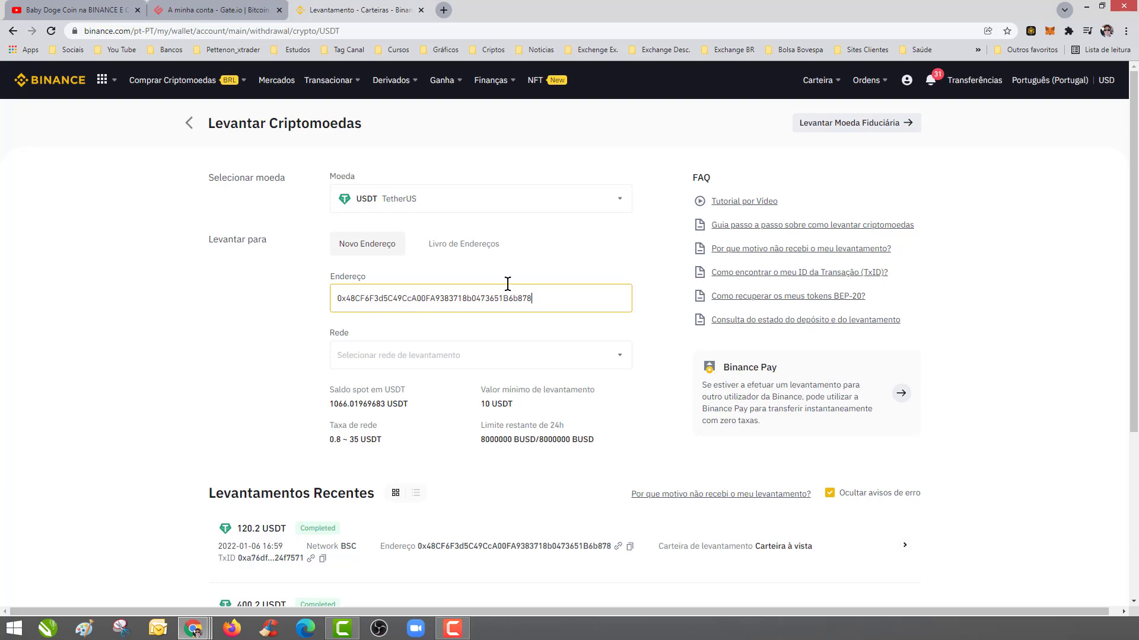
left_click(207, 13)
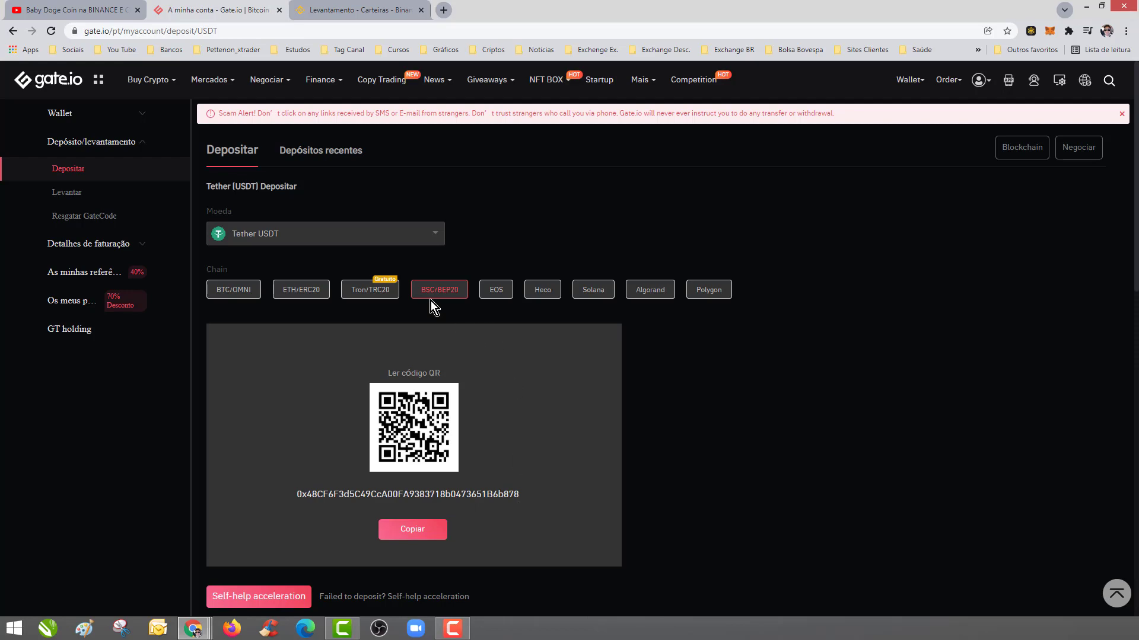
left_click(356, 10)
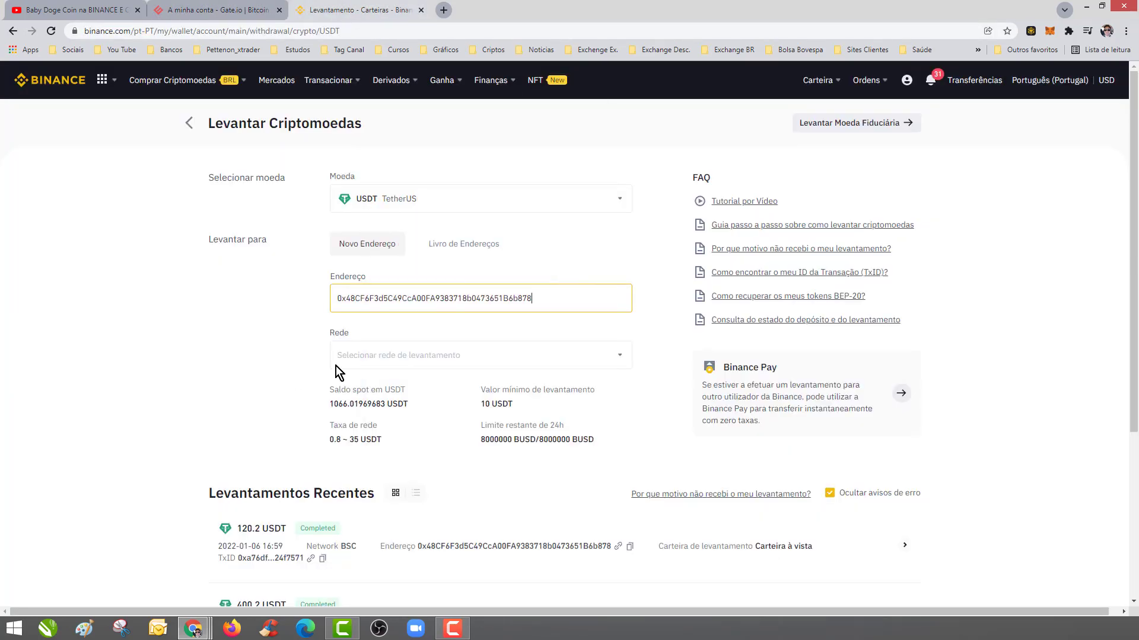
Step: Choose BSC Binance Smart Chain (BEP20) as the withdrawal network and confirm that the receiving address supports it
left_click(399, 354)
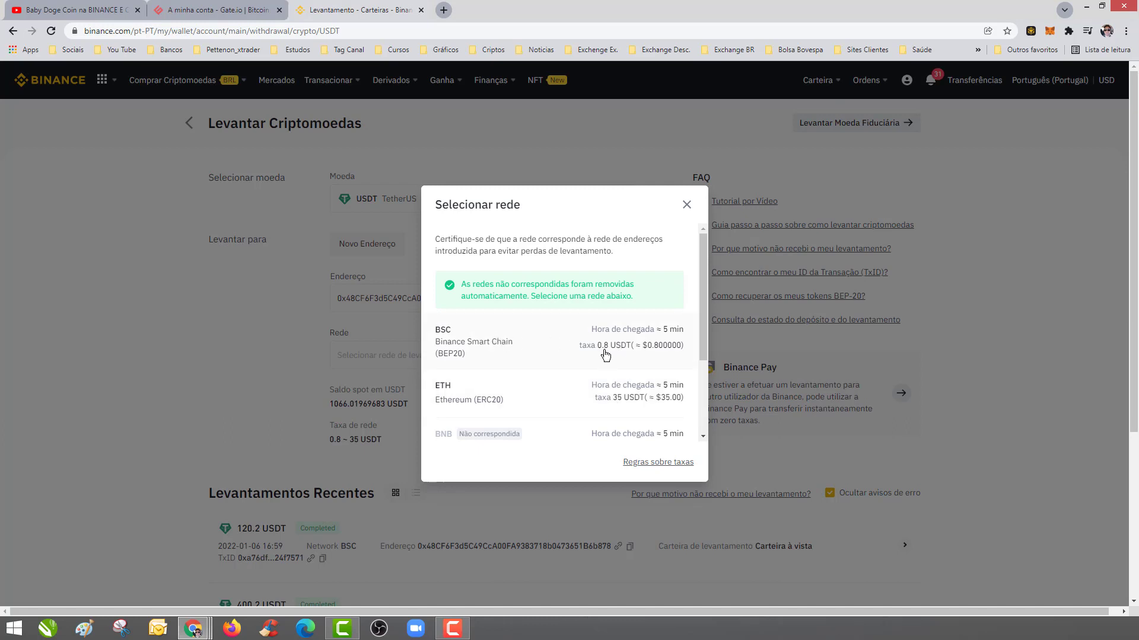
left_click(543, 347)
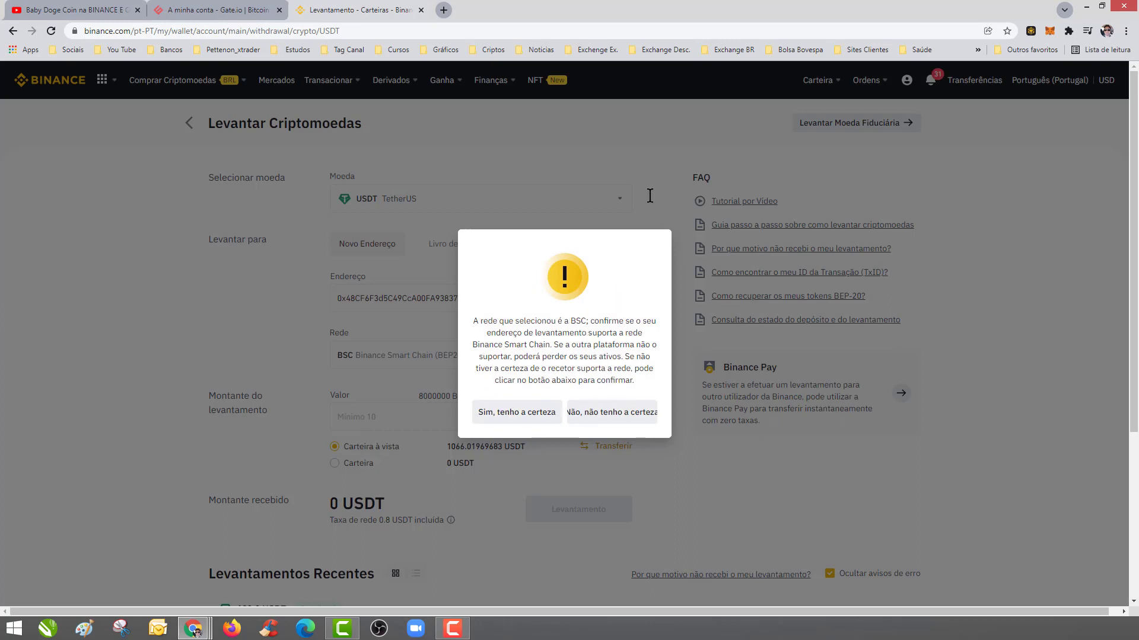
left_click(512, 418)
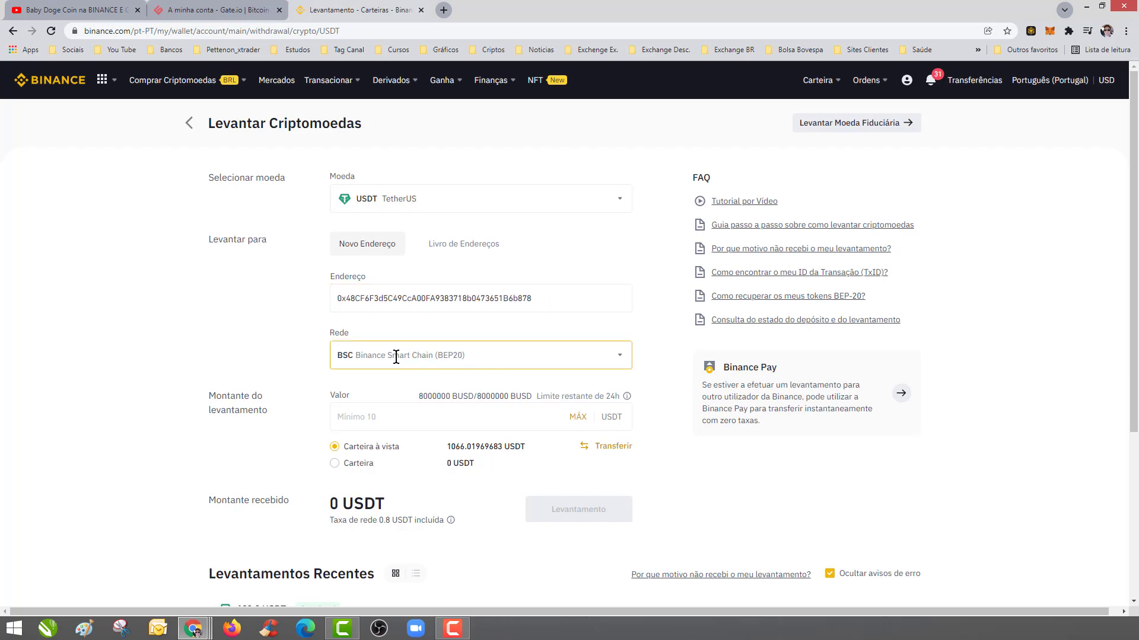
Step: Set the withdrawal amount to 801 USDT, first trying 800 and checking the network fee
left_click(487, 413)
type("800")
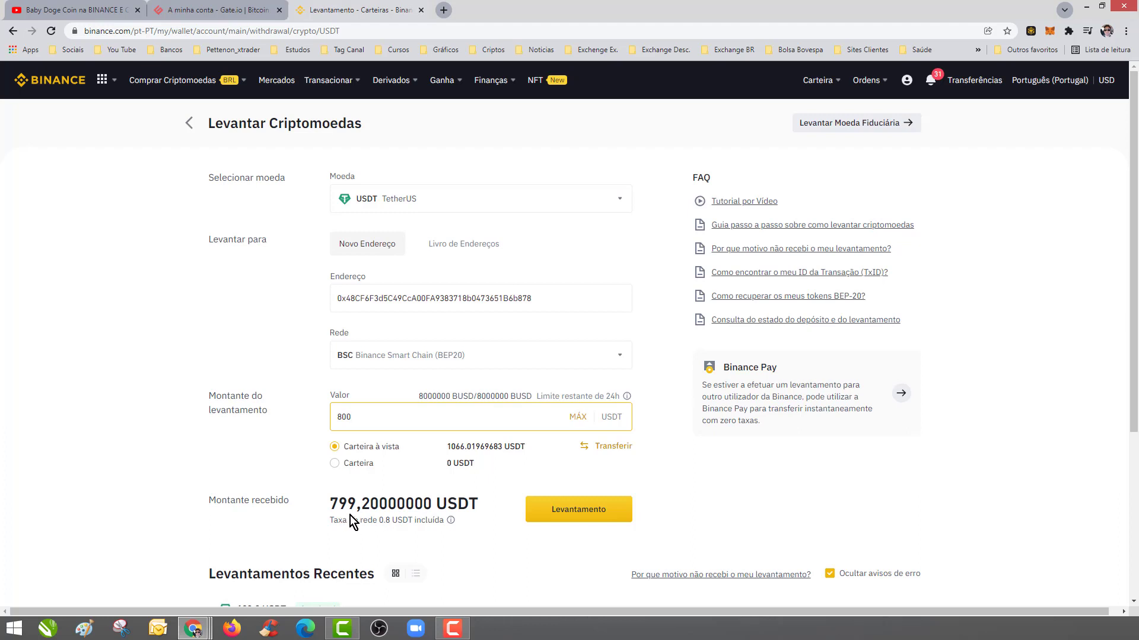
left_click_drag(390, 520, 379, 522)
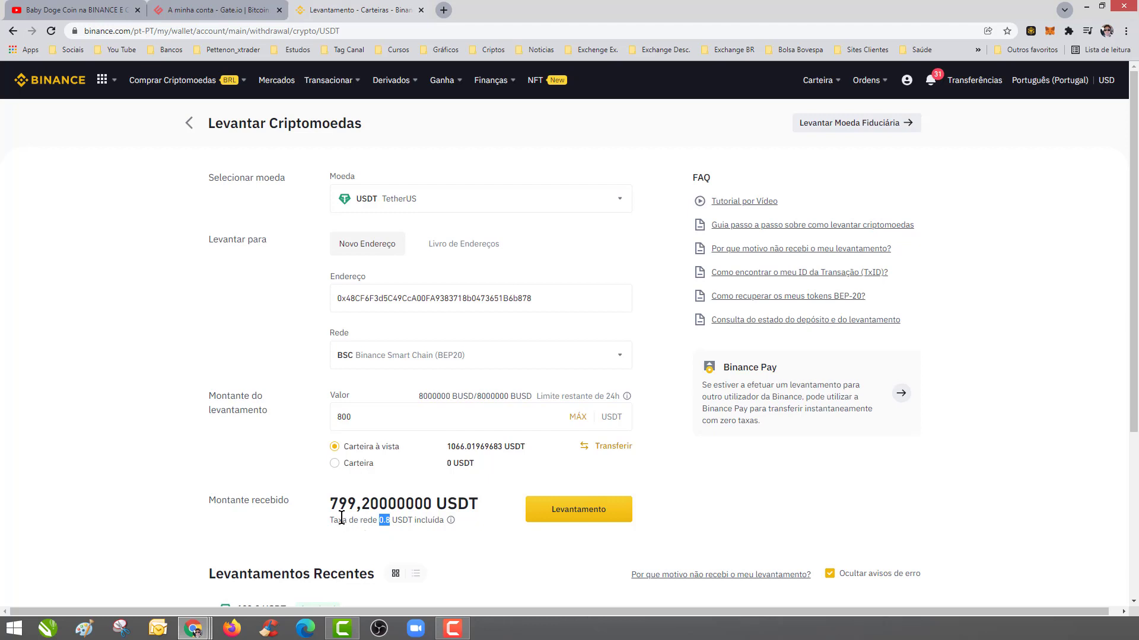
left_click(376, 412)
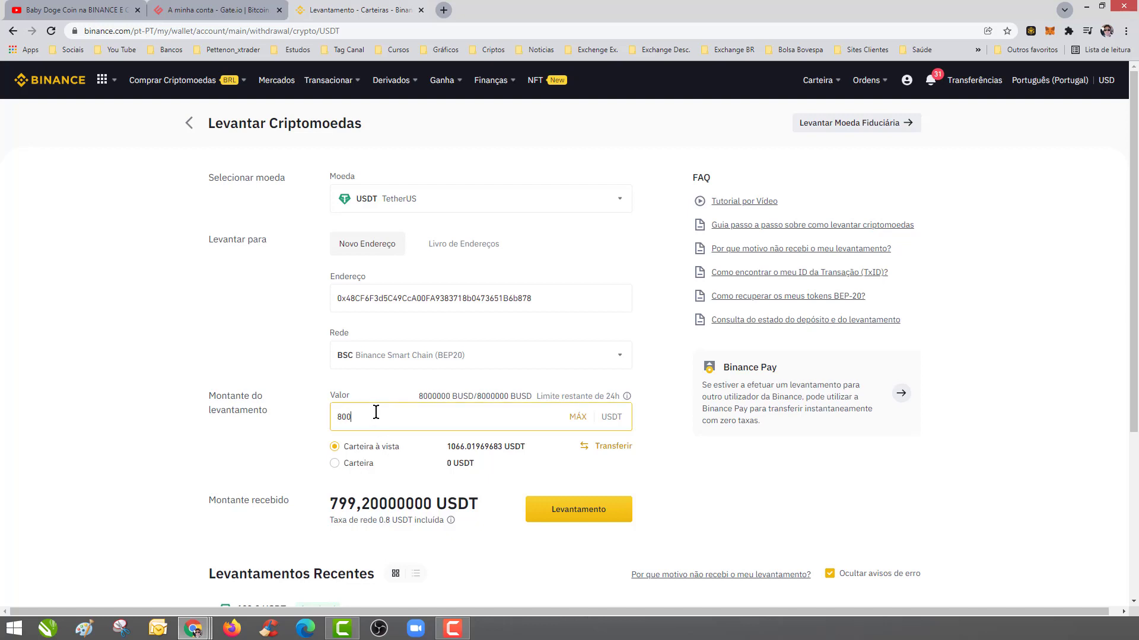
key("BackSpace")
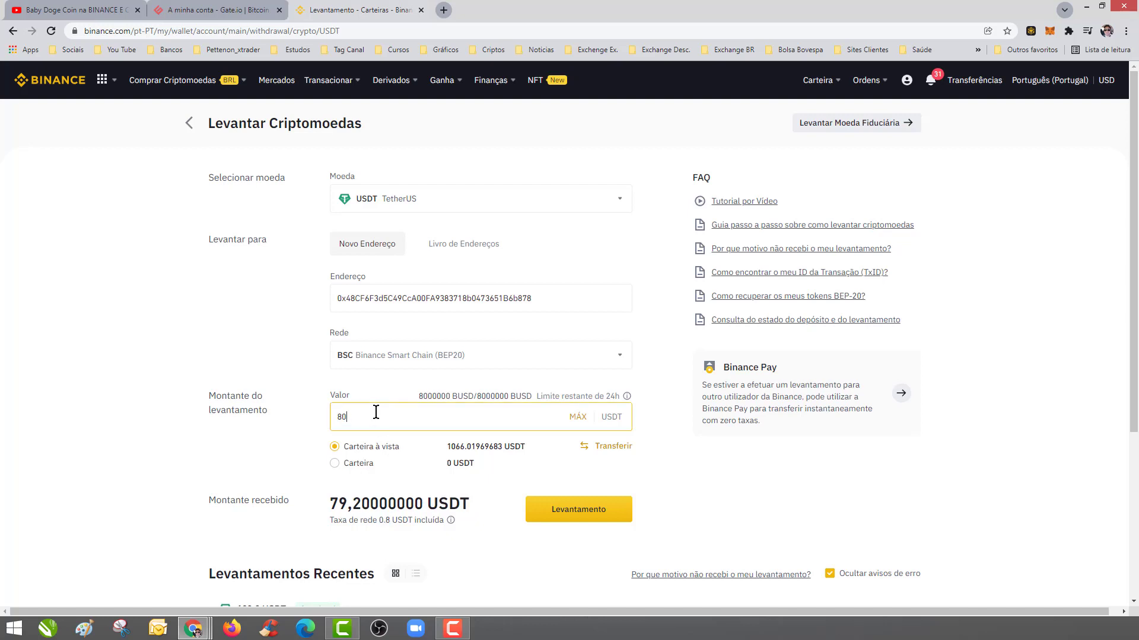
type("1")
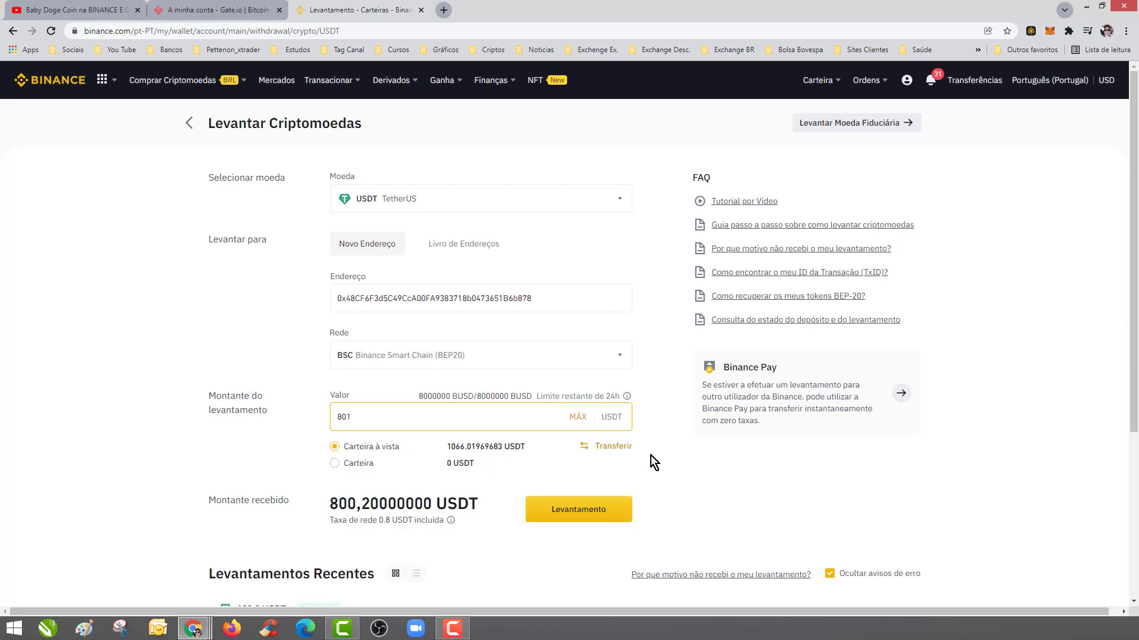
Step: Submit the withdrawal, confirm the BSC network and the transfer details, and request the email verification code
left_click(583, 517)
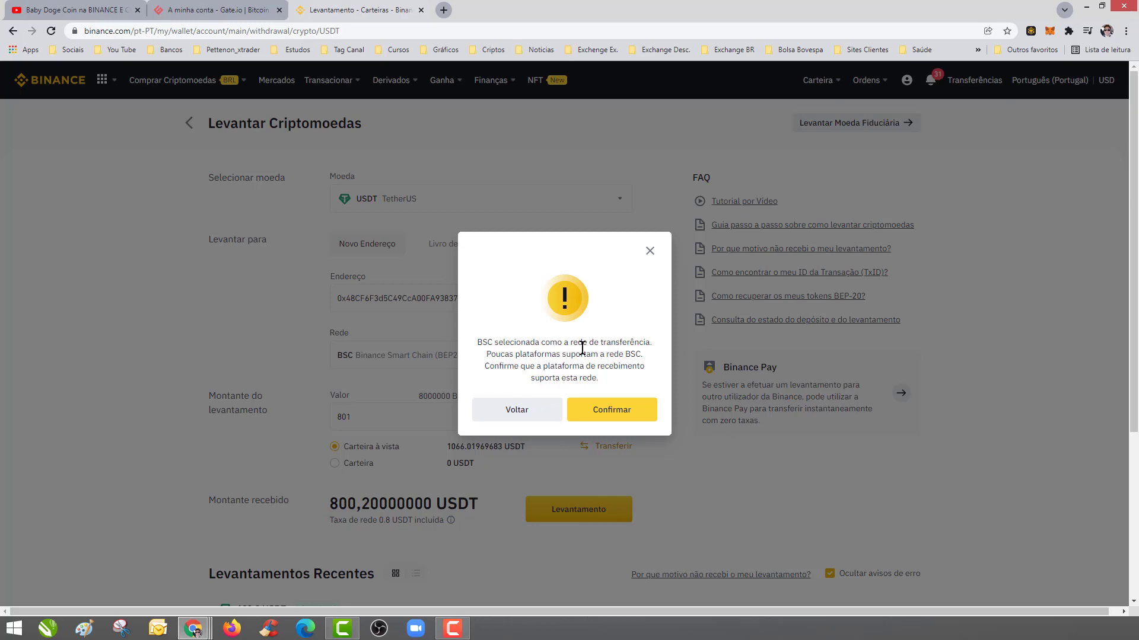
left_click(613, 413)
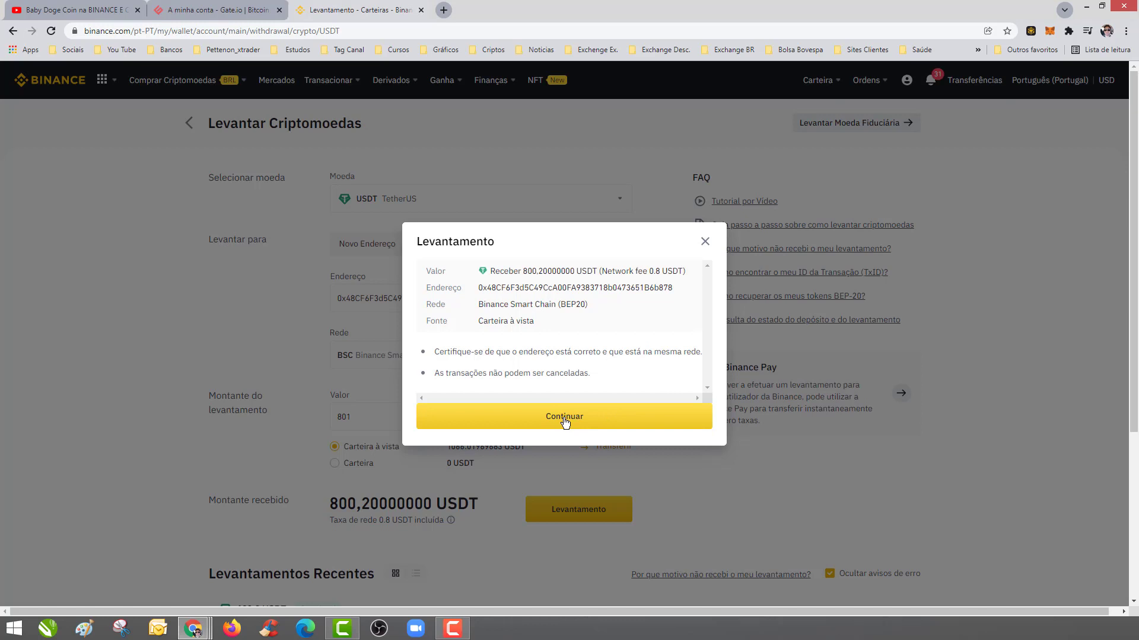
left_click(564, 419)
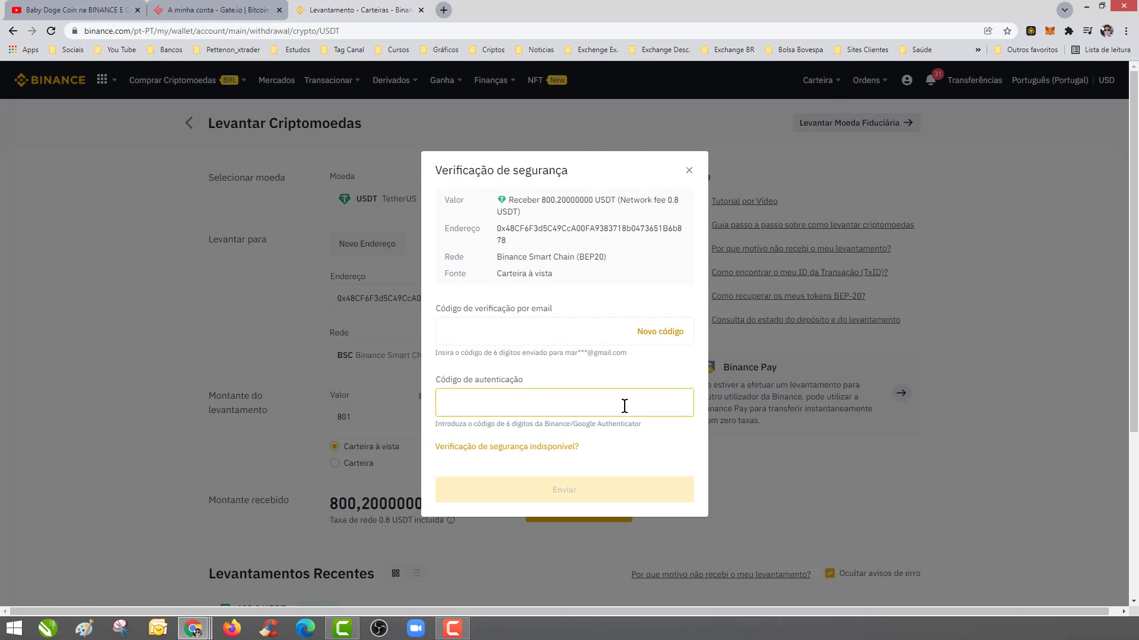
left_click(664, 333)
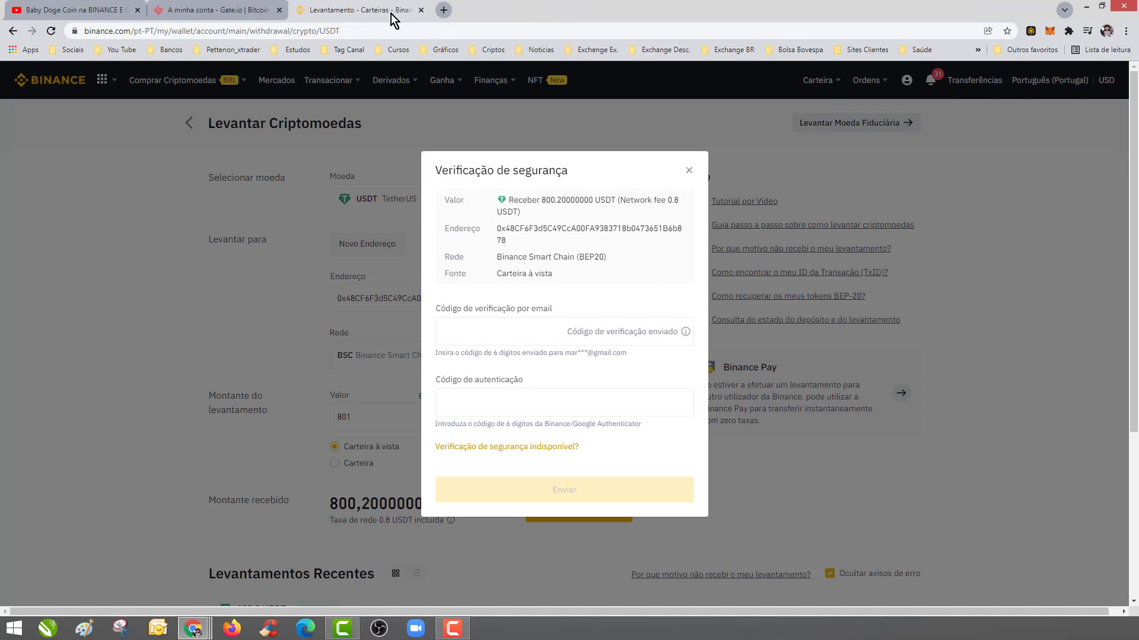
Step: Return the detached Binance tab to the main browser window, finish the withdrawal request, and check its status among recent withdrawals
left_click(421, 10)
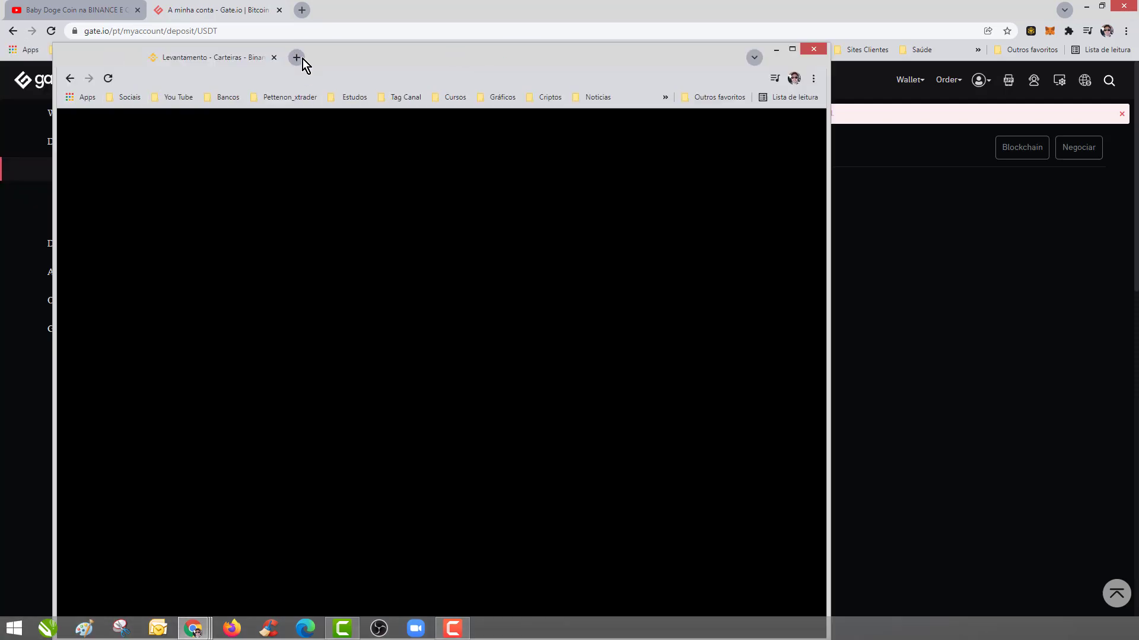
left_click_drag(303, 59, 343, 16)
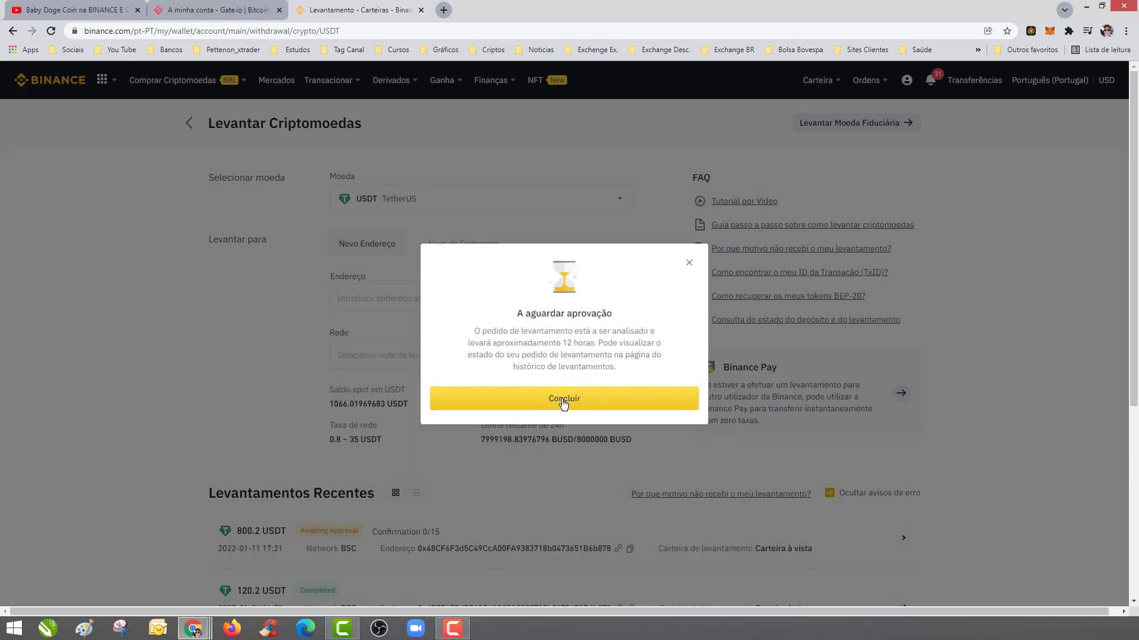
left_click(563, 403)
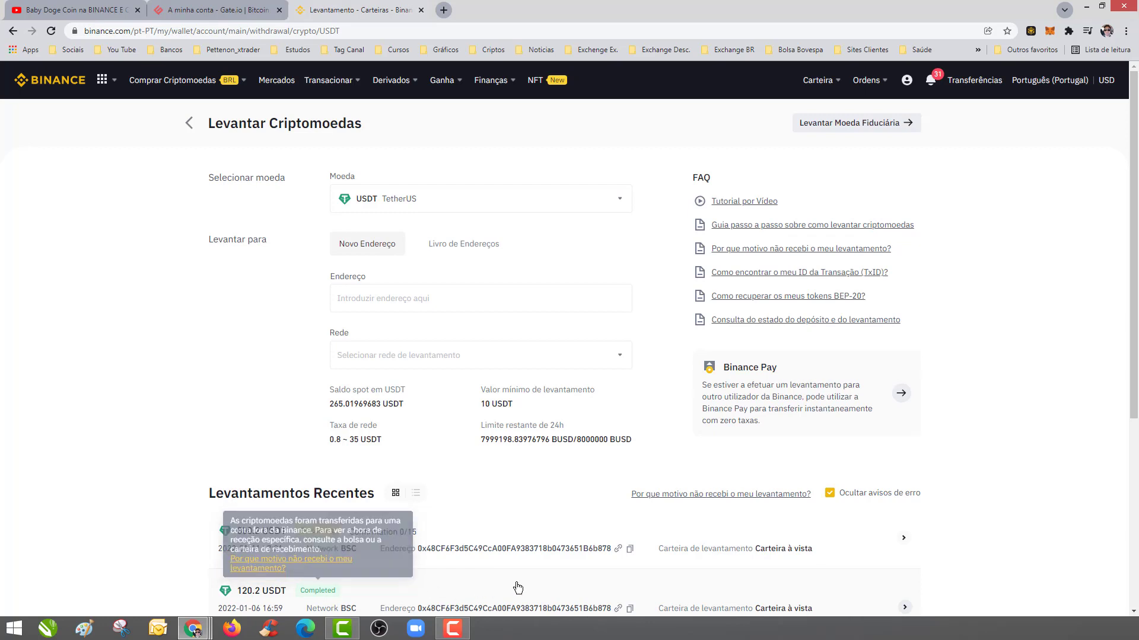
mouse_move(317, 532)
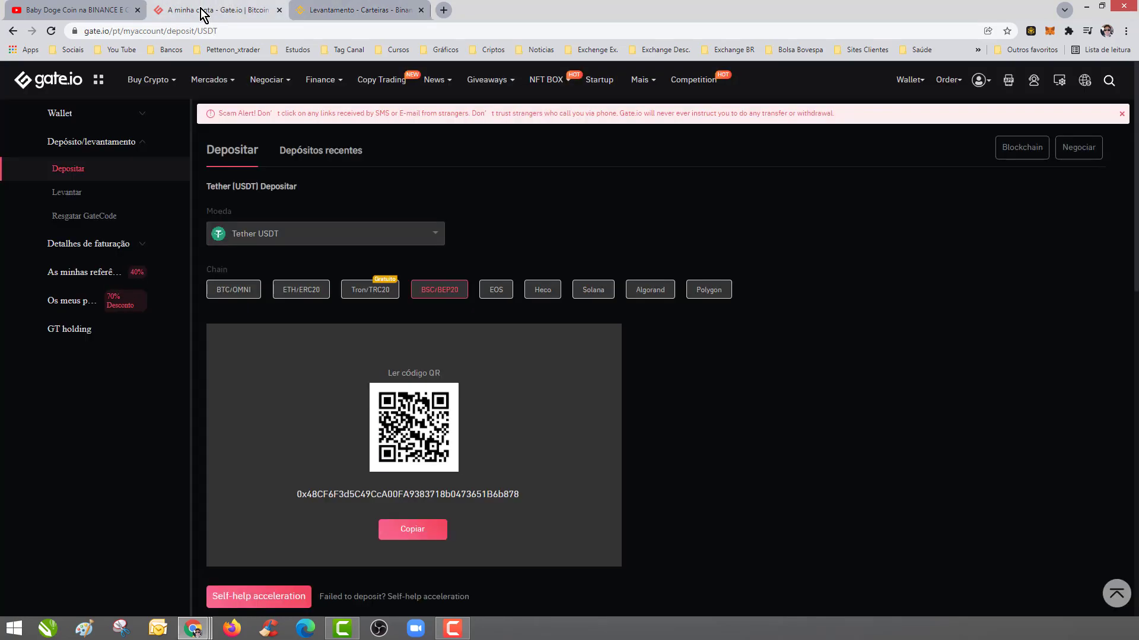
Step: Switch to Gate.io and open the wallet's funds overview to check the total asset value
left_click(205, 10)
mouse_move(909, 80)
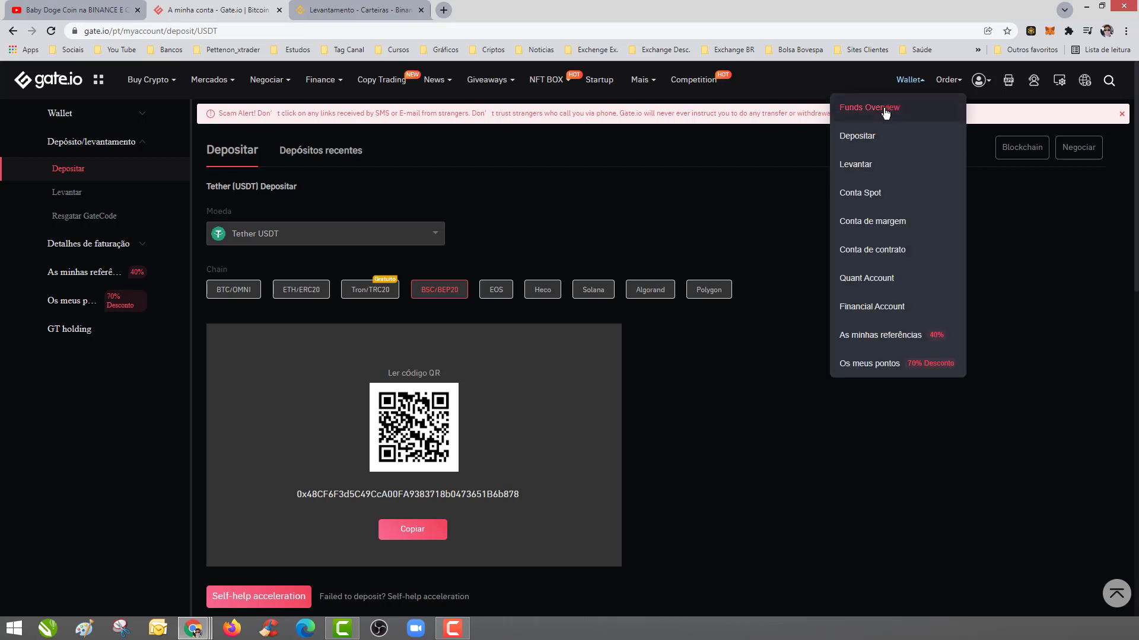
left_click(886, 112)
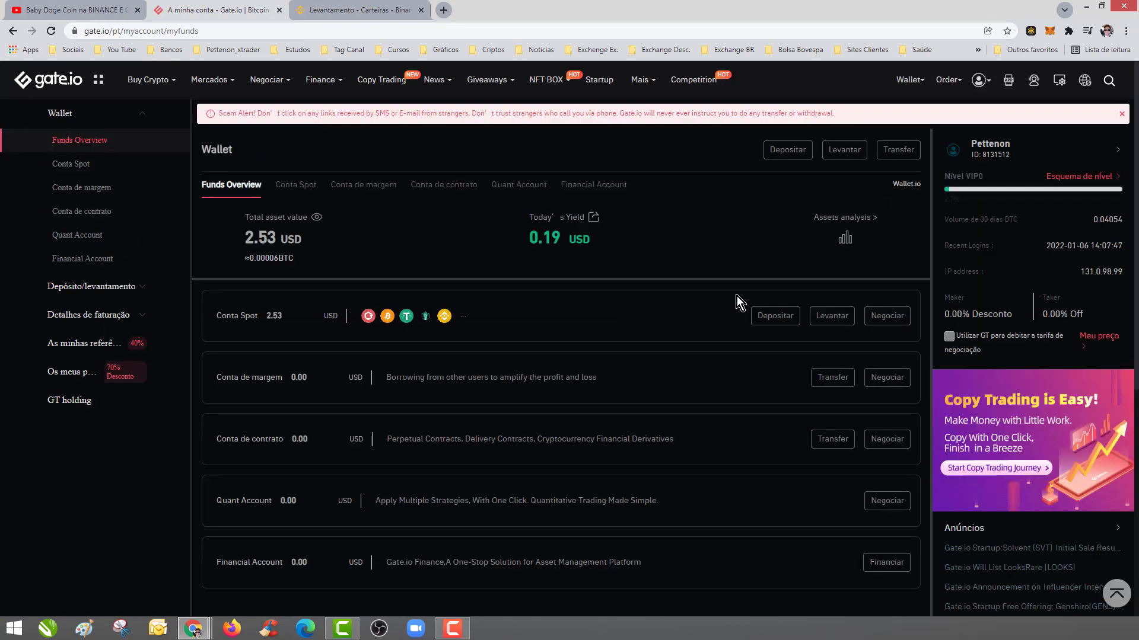
left_click_drag(317, 244, 268, 241)
left_click_drag(245, 237, 318, 244)
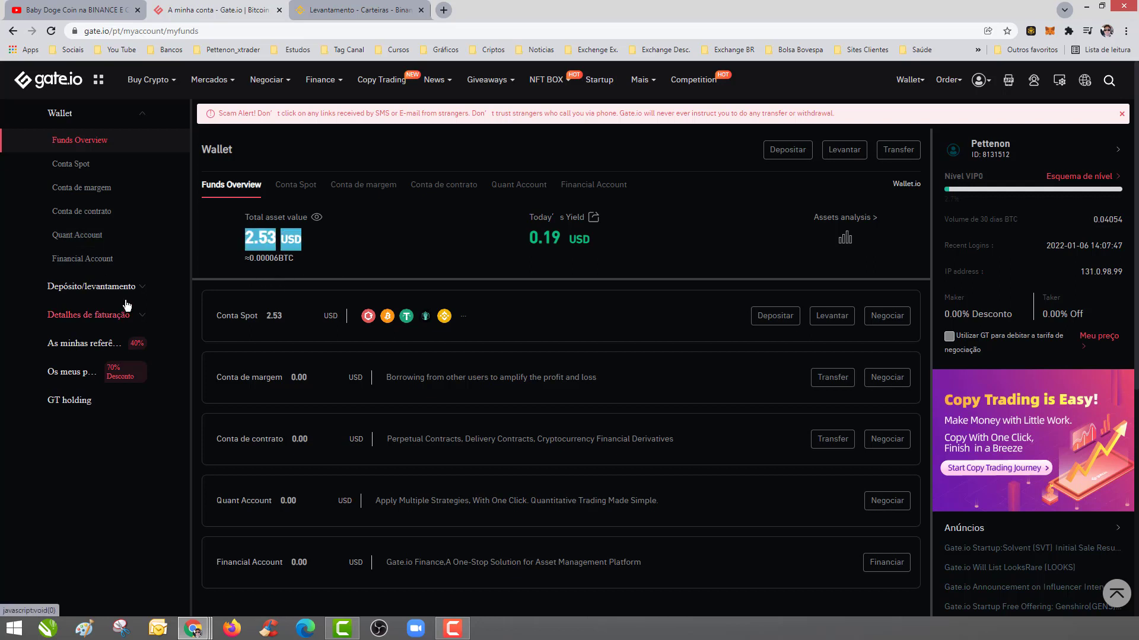
left_click(384, 252)
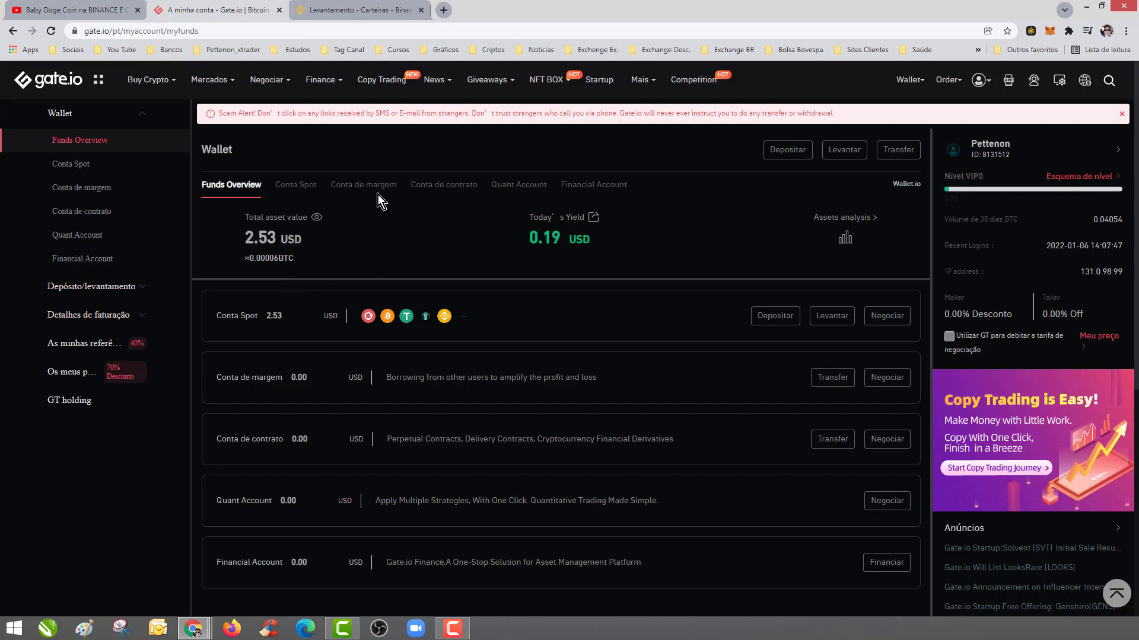
Step: Check the withdrawal status on Binance, then return to Gate.io and examine today's yield in the funds overview
left_click(342, 11)
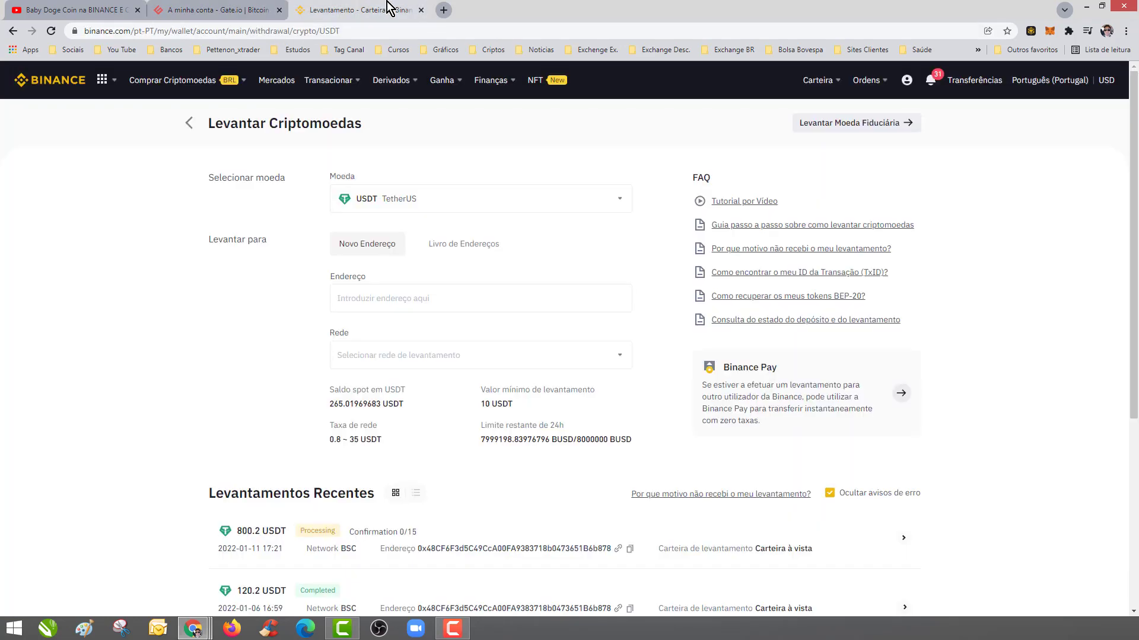
left_click(231, 10)
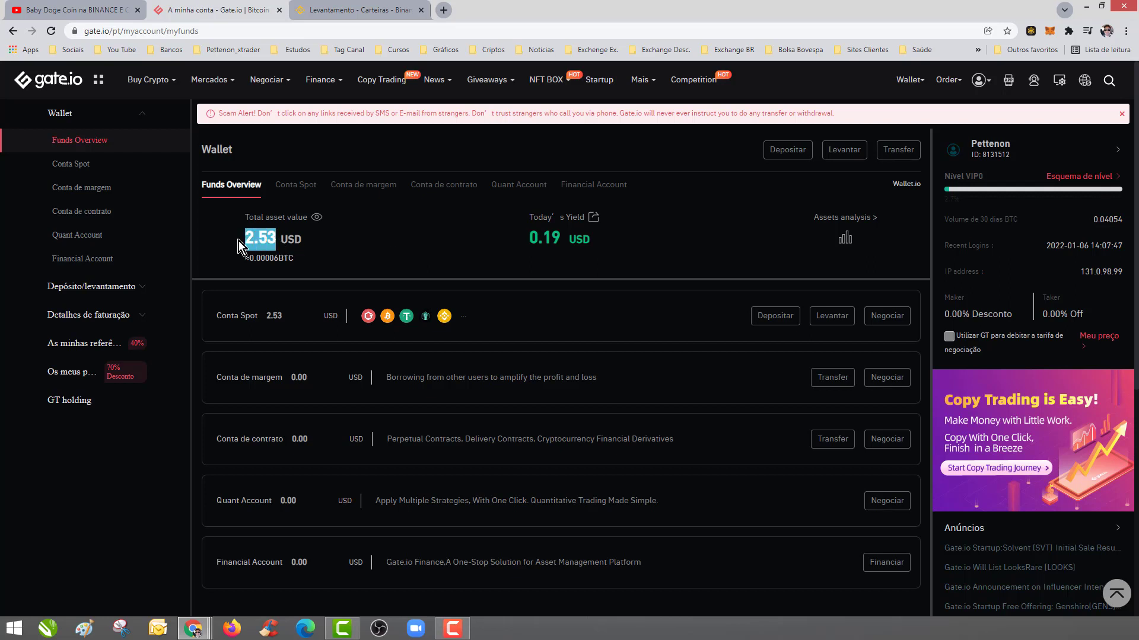
double_click(546, 239)
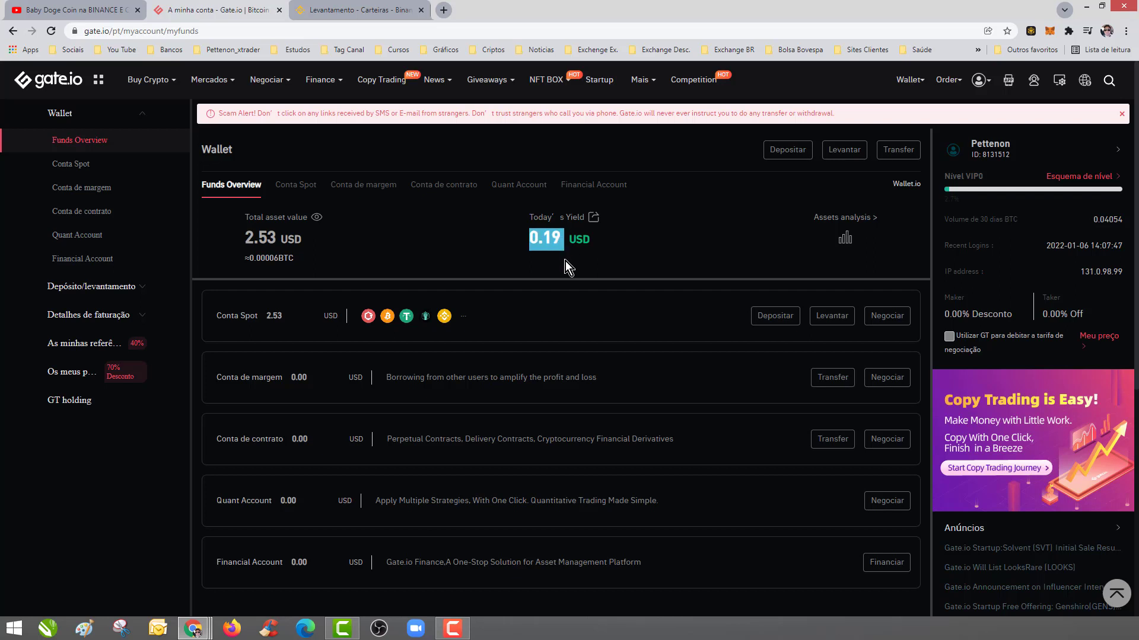
left_click(555, 266)
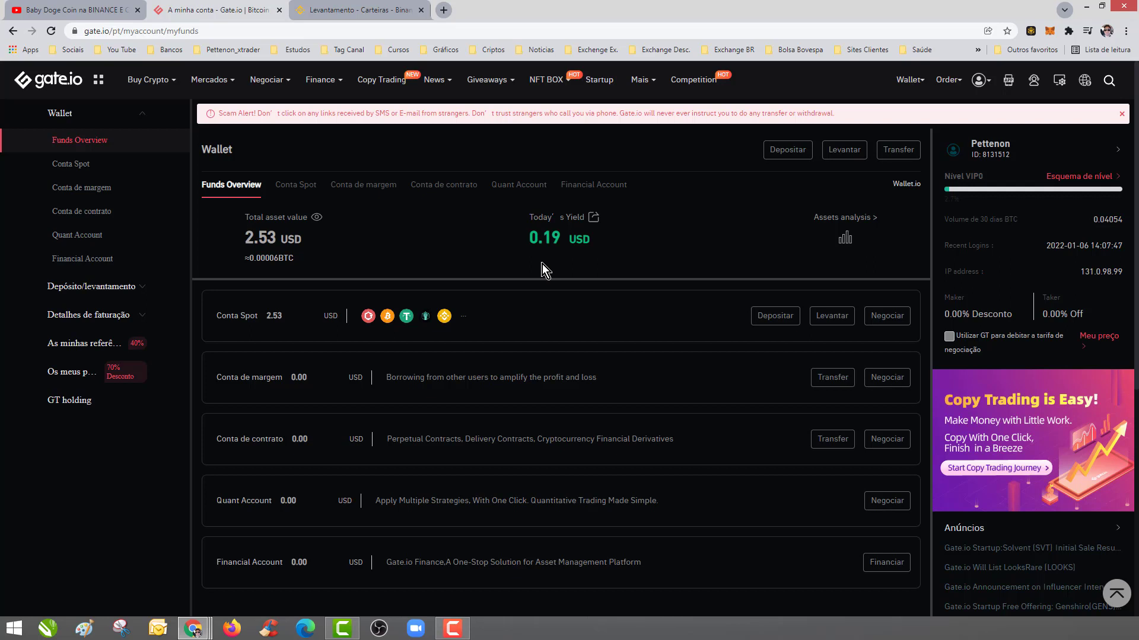
left_click_drag(527, 238, 616, 244)
left_click(617, 244)
Step: Reload the Gate.io funds overview and recheck the withdrawal status on Binance before returning to the wallet
left_click(51, 32)
left_click(350, 15)
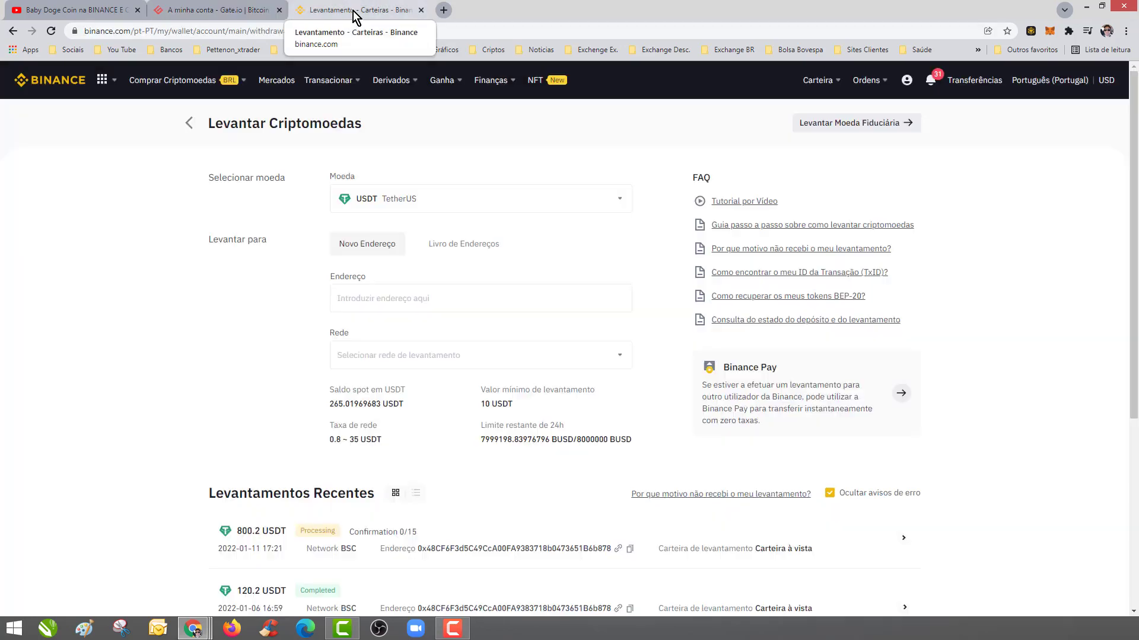
left_click(205, 14)
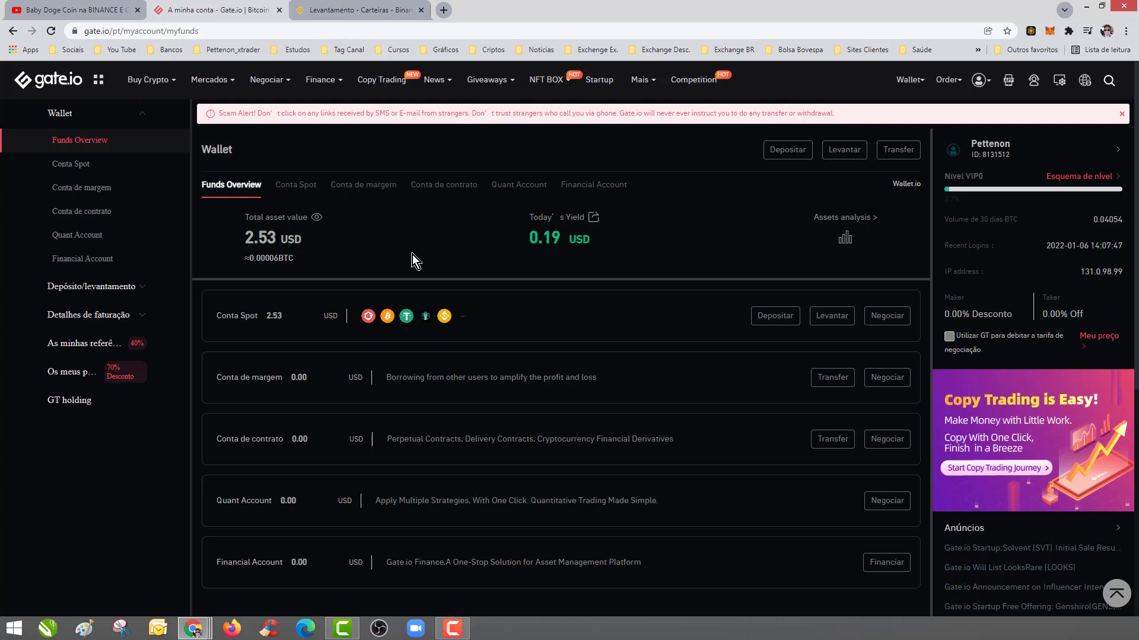
Step: Open the Gate.io market price list, search for "baby", and open the BABYDOGE_USDT spot trading pair
mouse_move(218, 83)
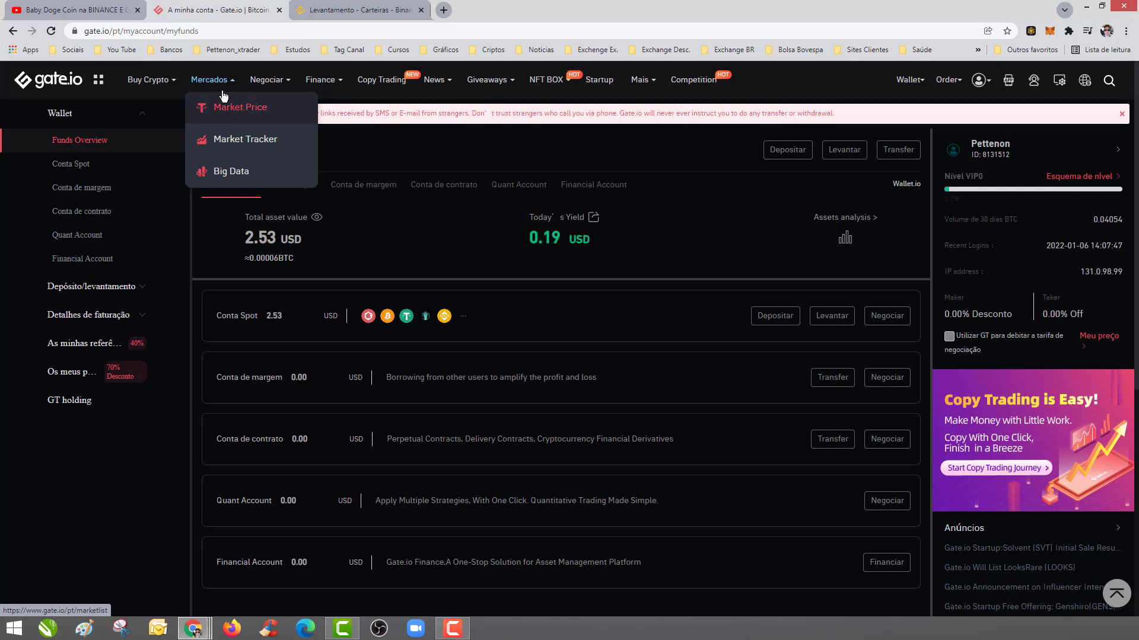
left_click(249, 117)
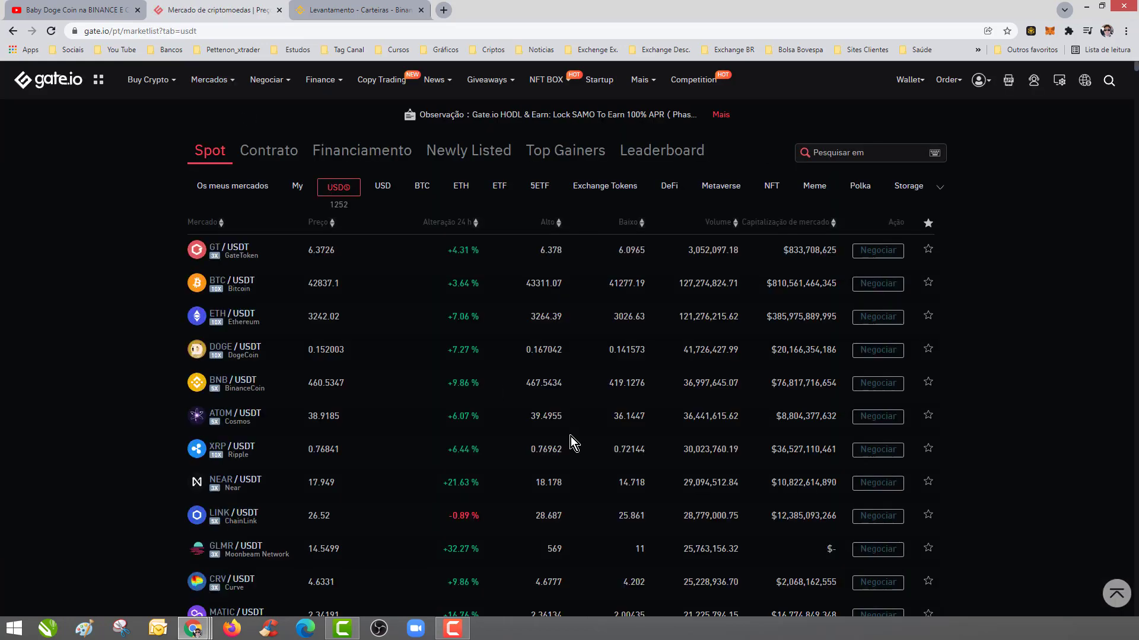
left_click(865, 152)
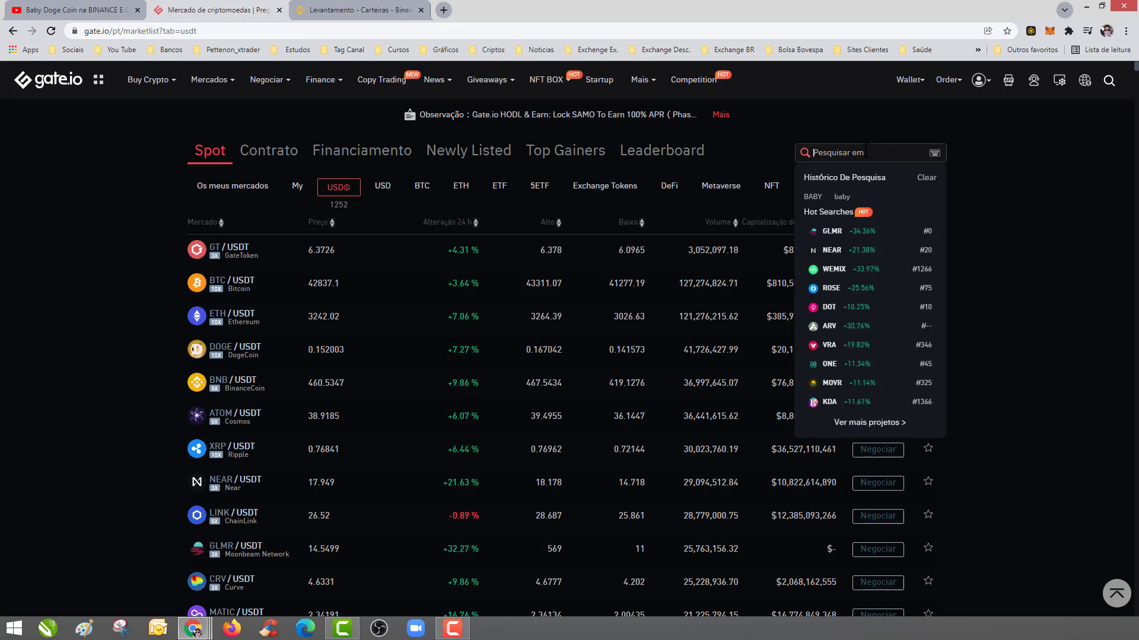
type("baby")
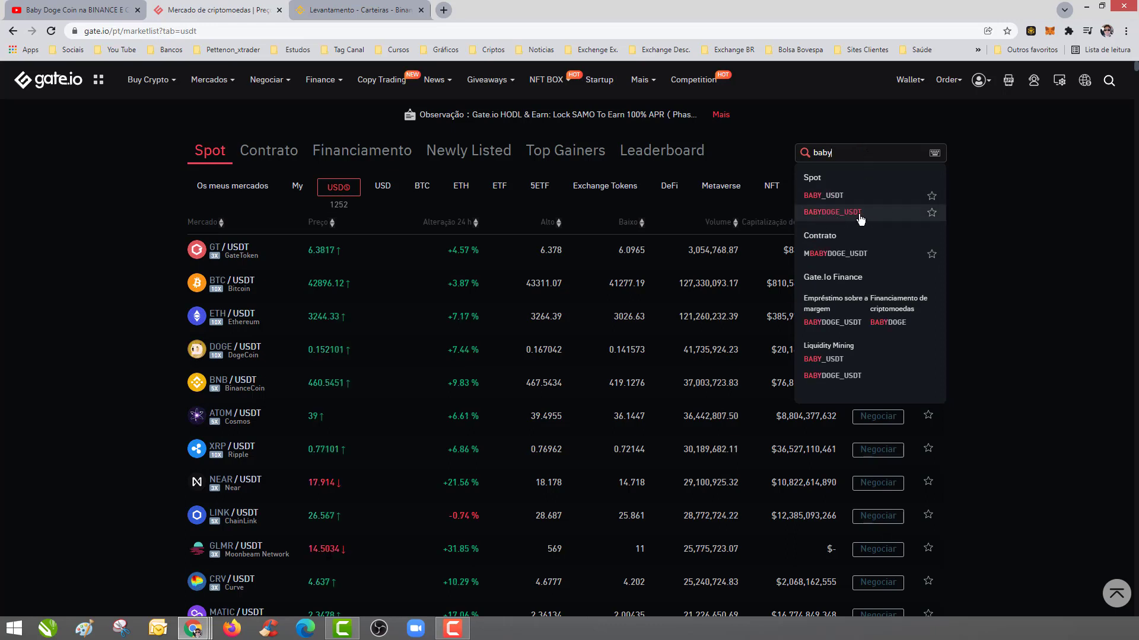
left_click(839, 218)
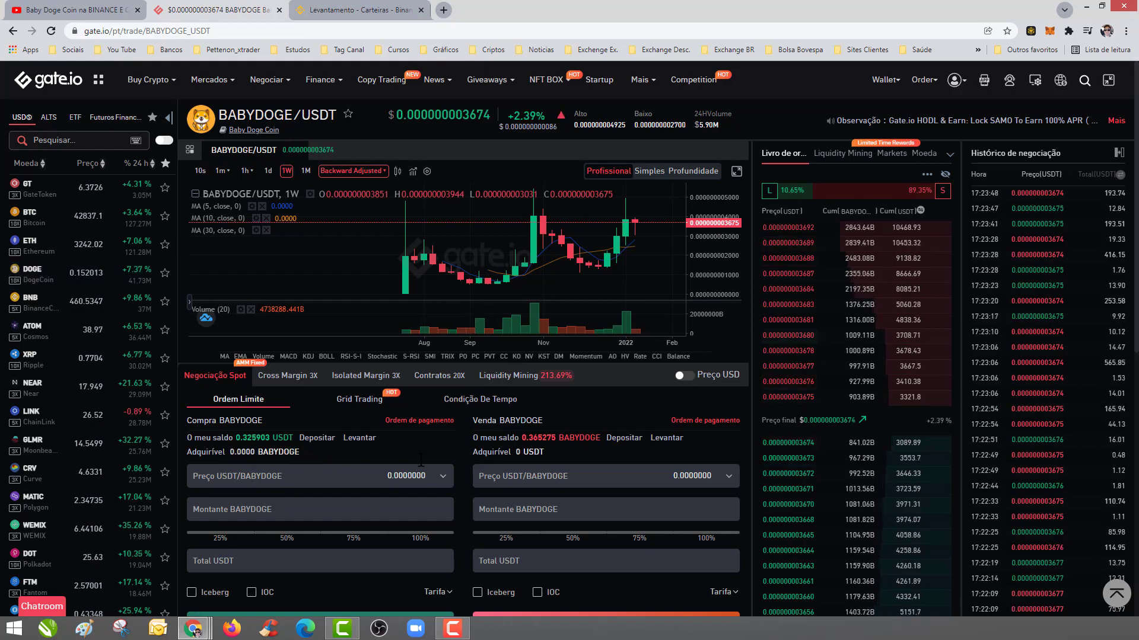
mouse_move(787, 479)
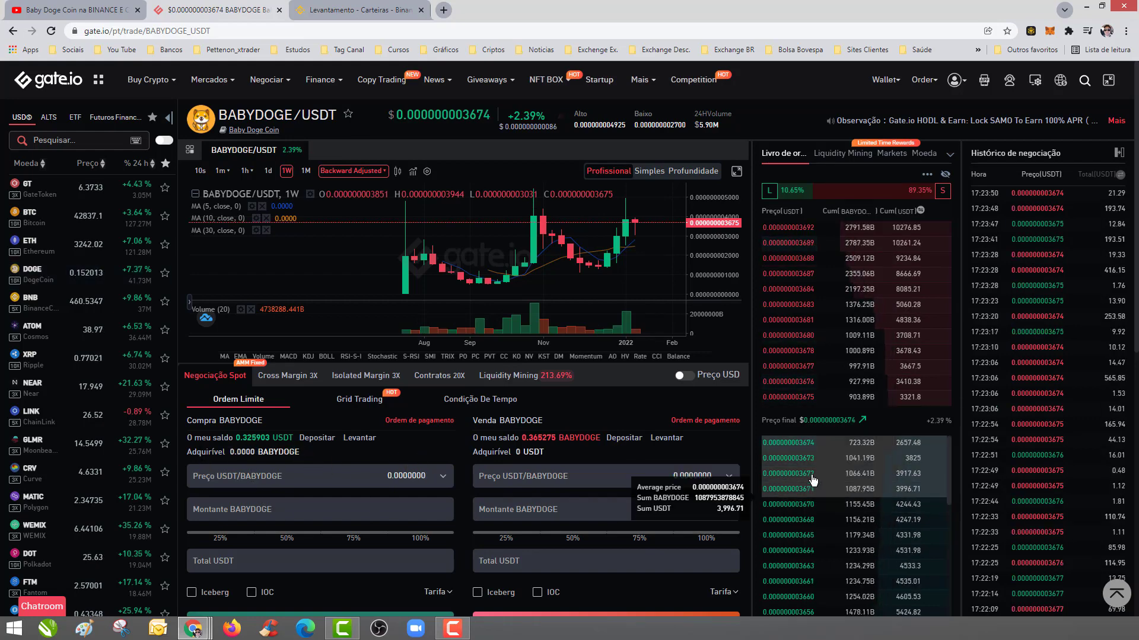
Step: Fill in a BABYDOGE limit buy order at the order-book price of 0.000000003674 with a total of 800 USDT
left_click(787, 449)
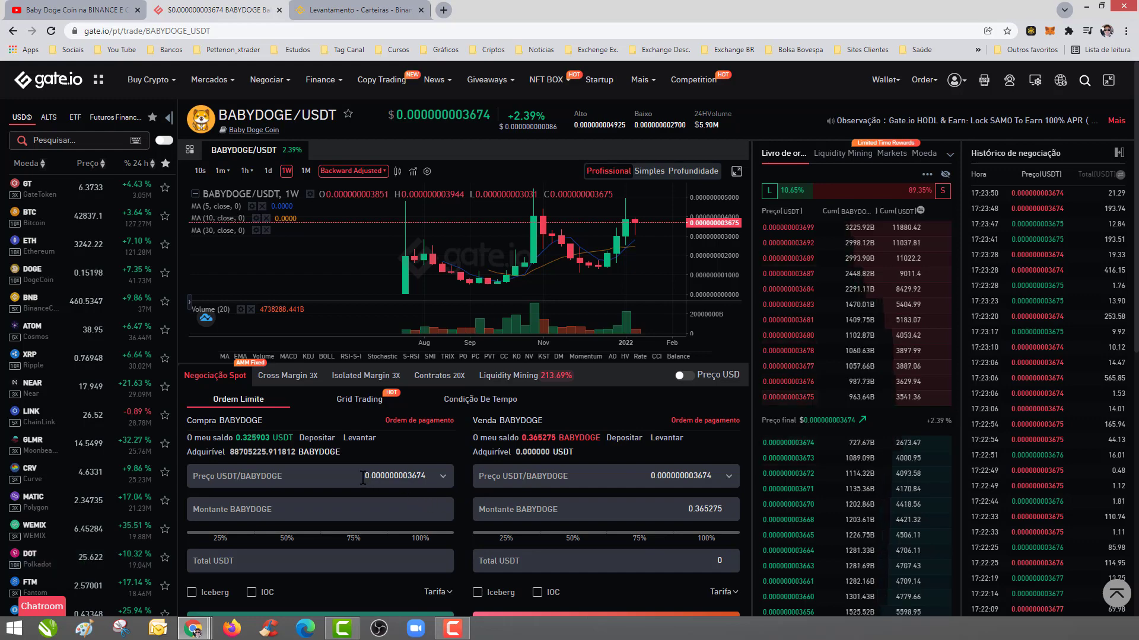
left_click_drag(363, 477, 444, 486)
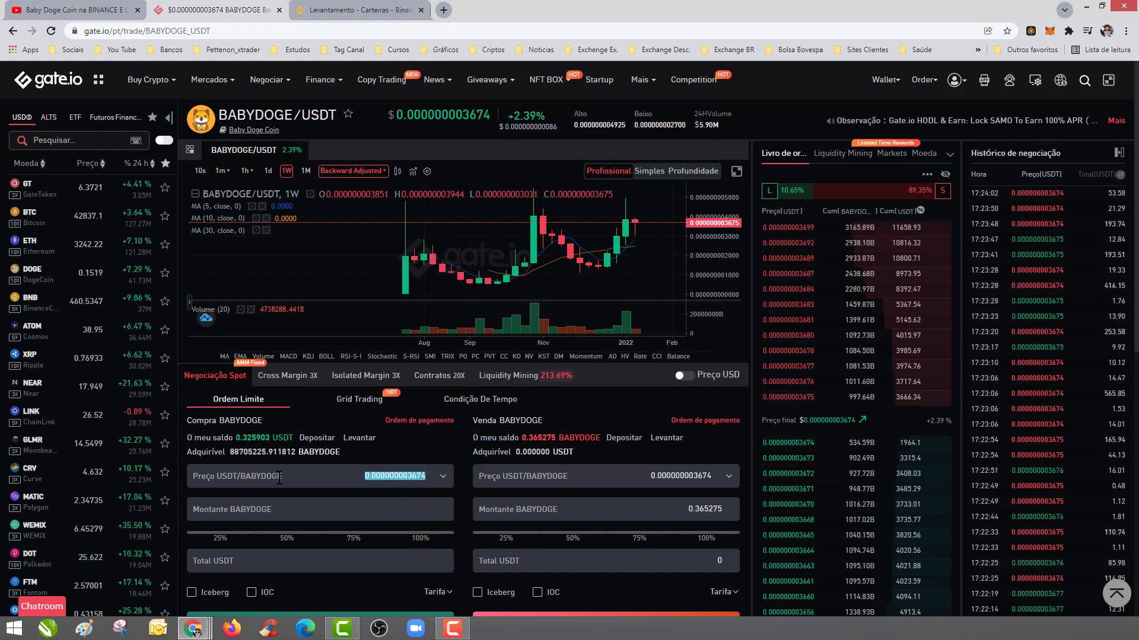
left_click(434, 542)
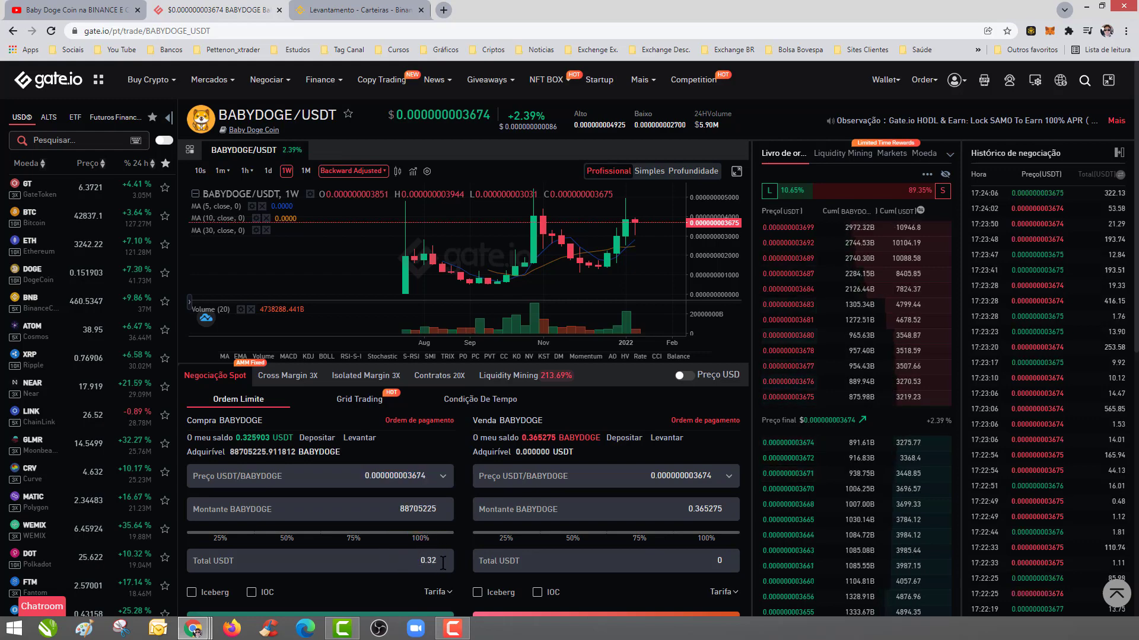
triple_click(443, 563)
type("800")
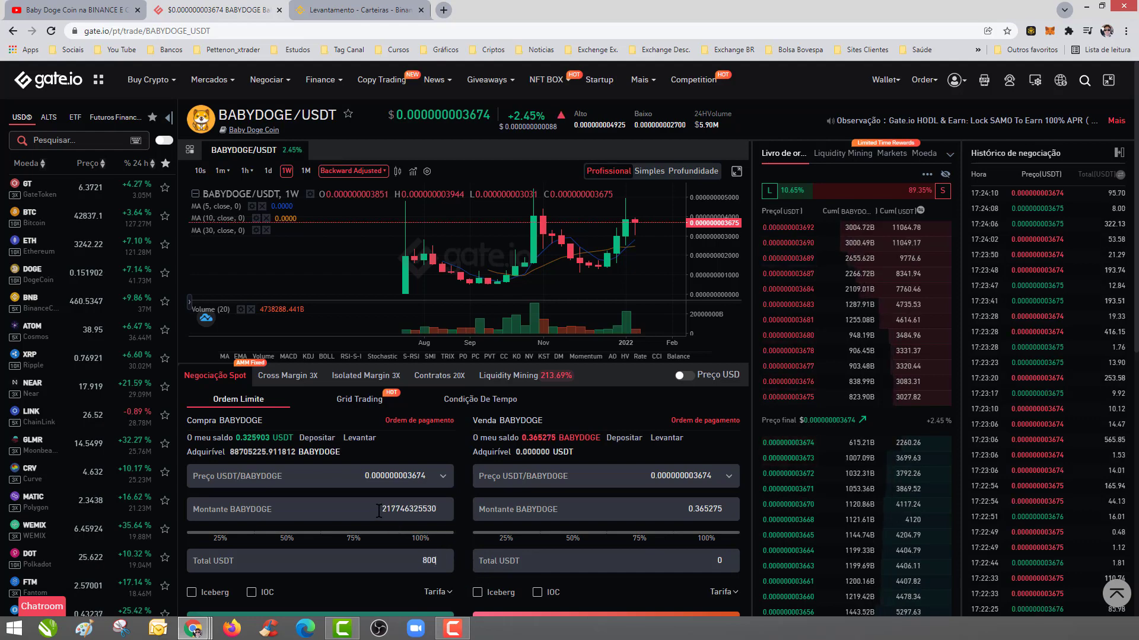
left_click_drag(378, 512, 452, 514)
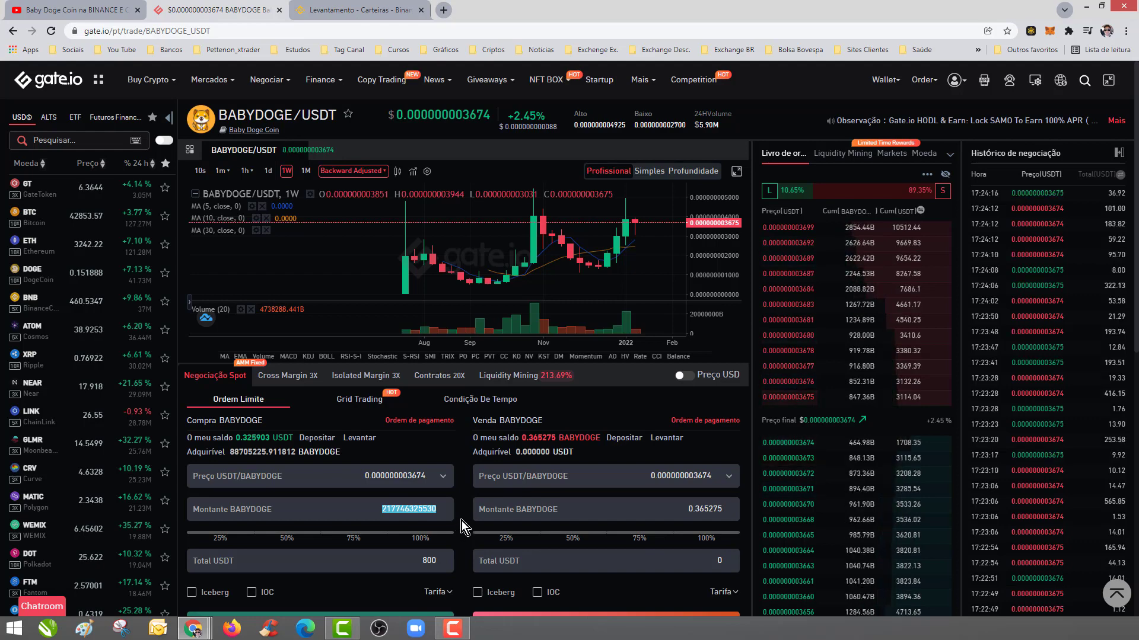
left_click(399, 345)
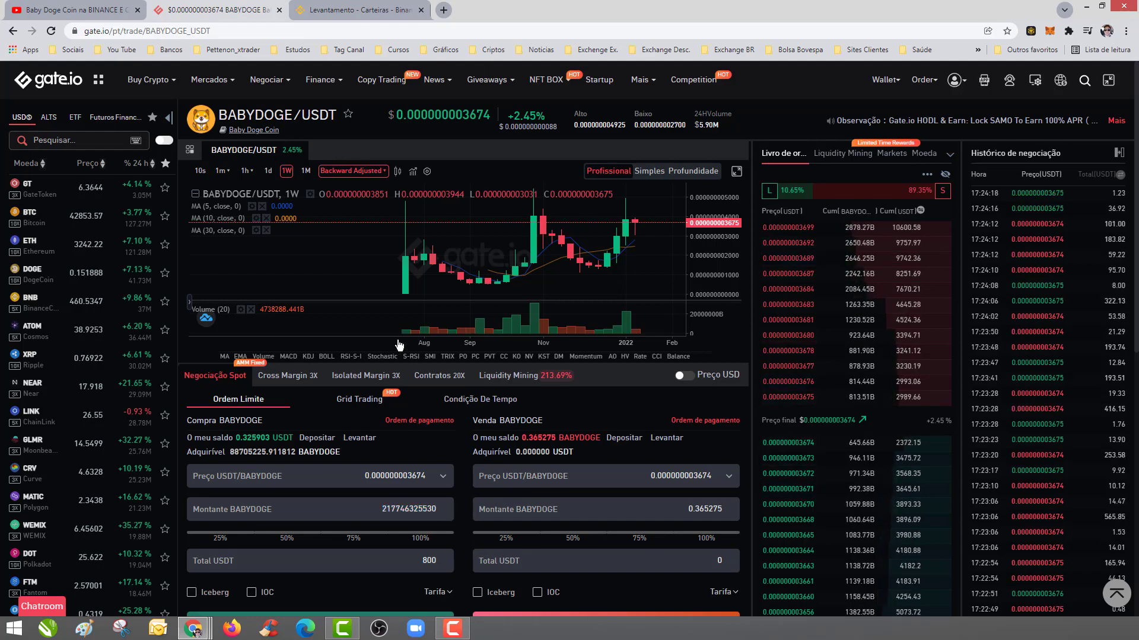
Step: Return to the wallet's funds overview and reload it to check whether the USDT deposit has arrived
mouse_move(880, 80)
left_click(865, 112)
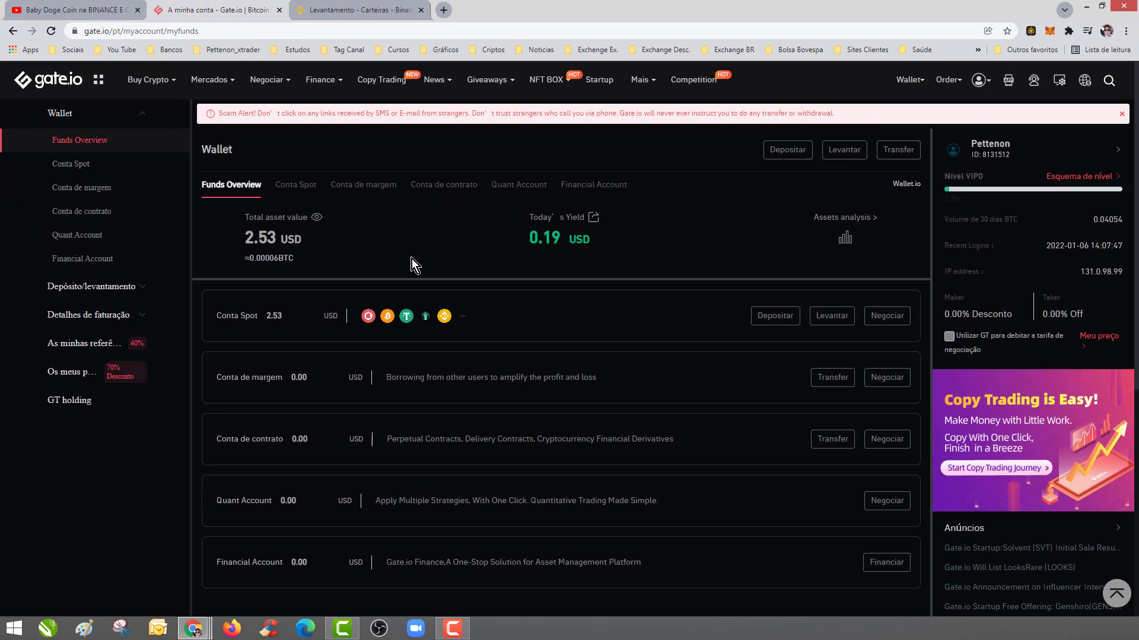
left_click(51, 31)
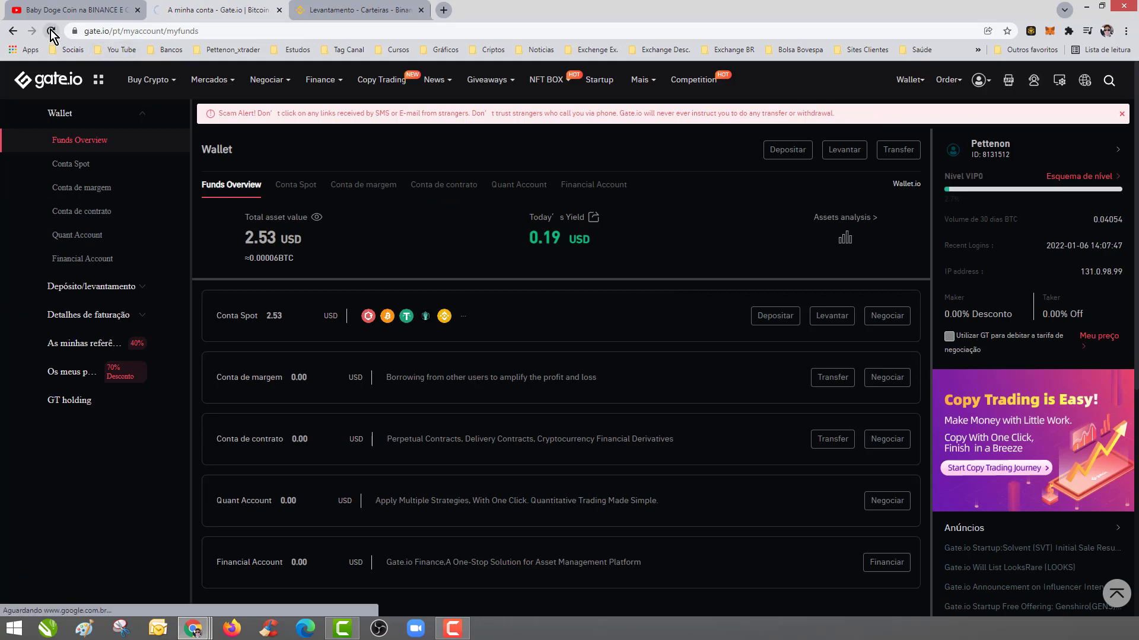